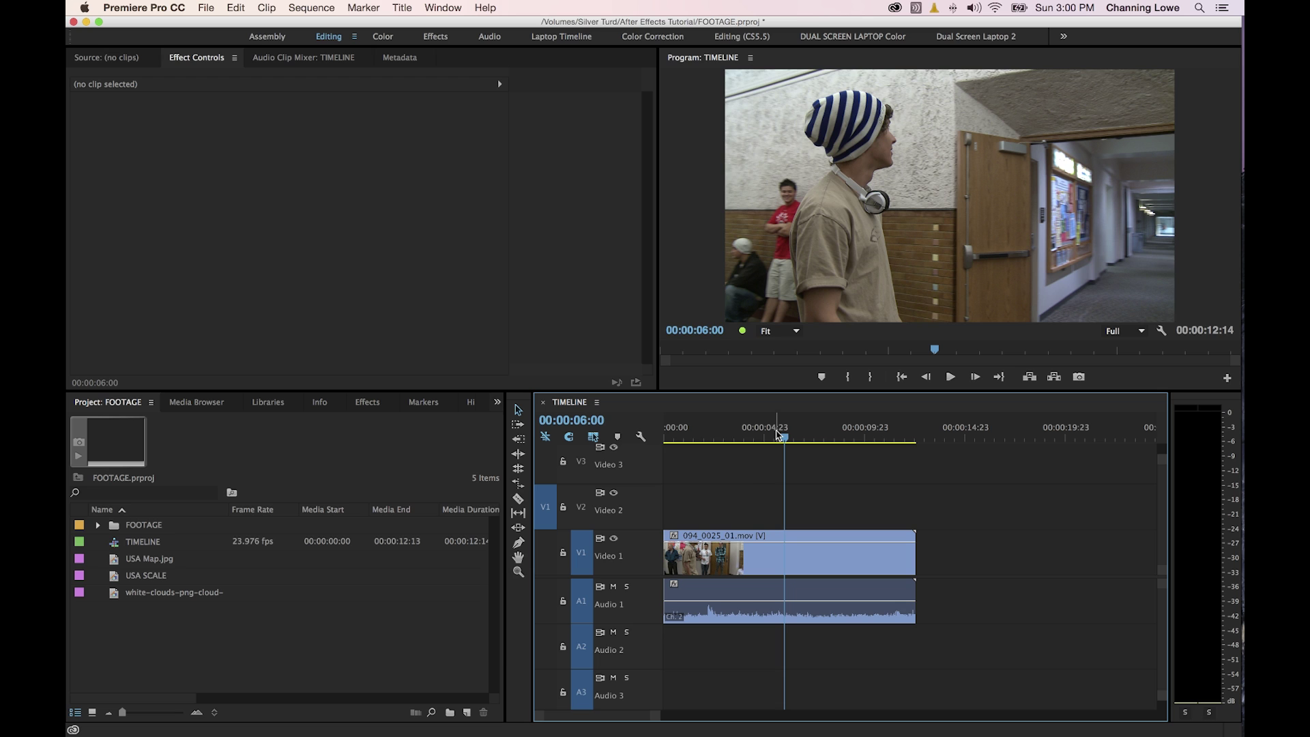
Select clip 094_0025_01.mov, collapse Motion and Opacity in Effect Controls, and zoom the timeline in.
{"action": "left_click", "coordinate": [759, 546]}
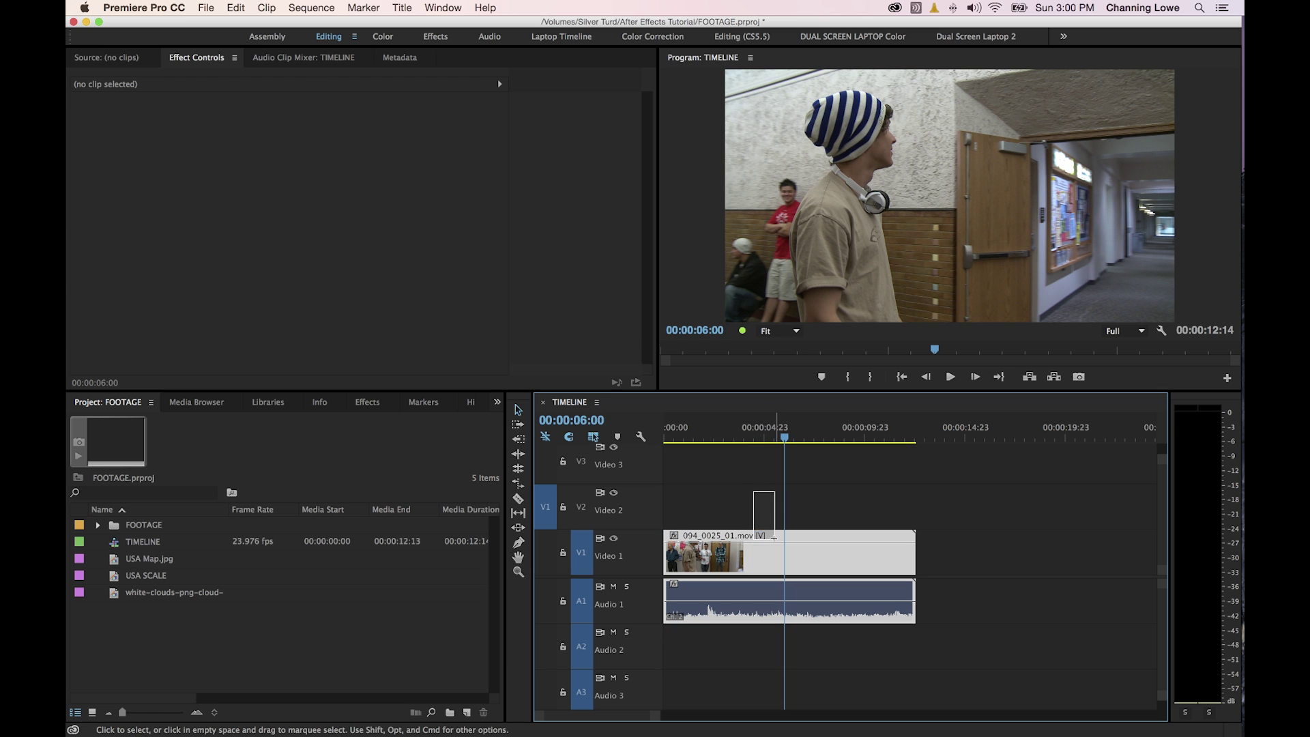
{"action": "left_click", "coordinate": [201, 60]}
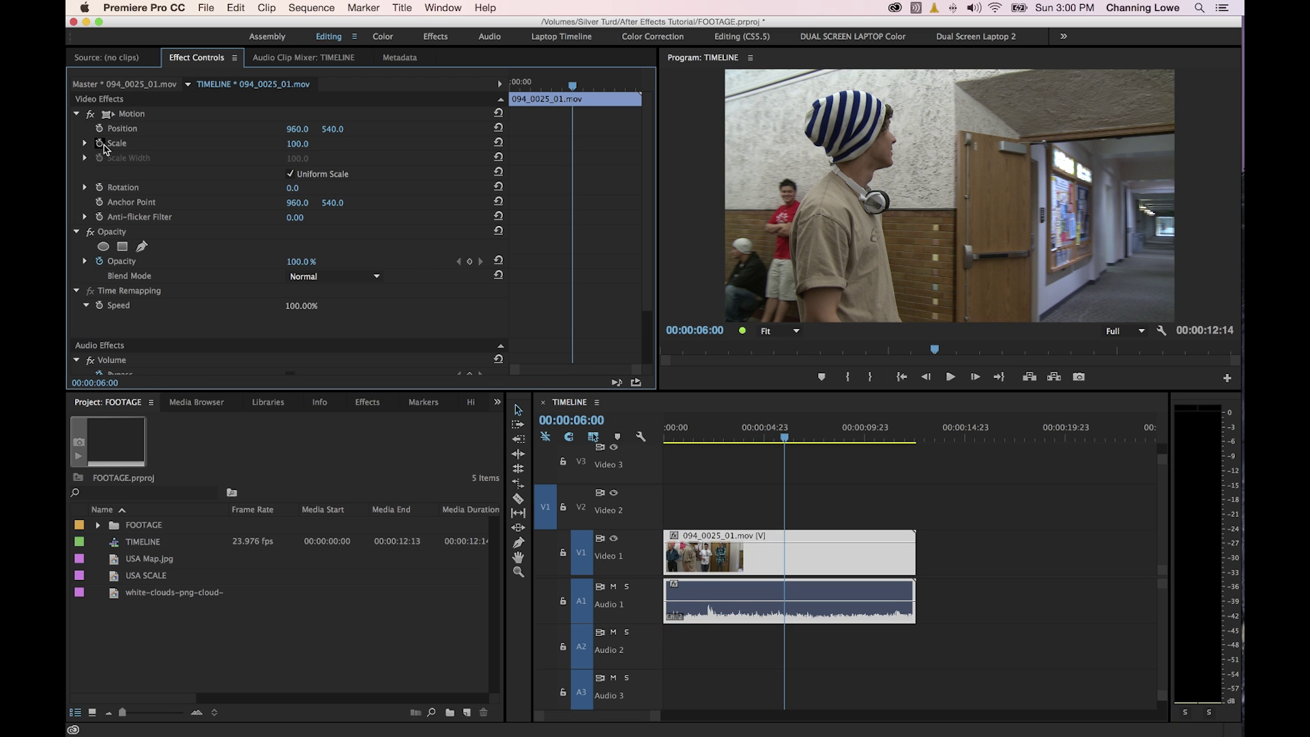
{"action": "left_click", "coordinate": [77, 114]}
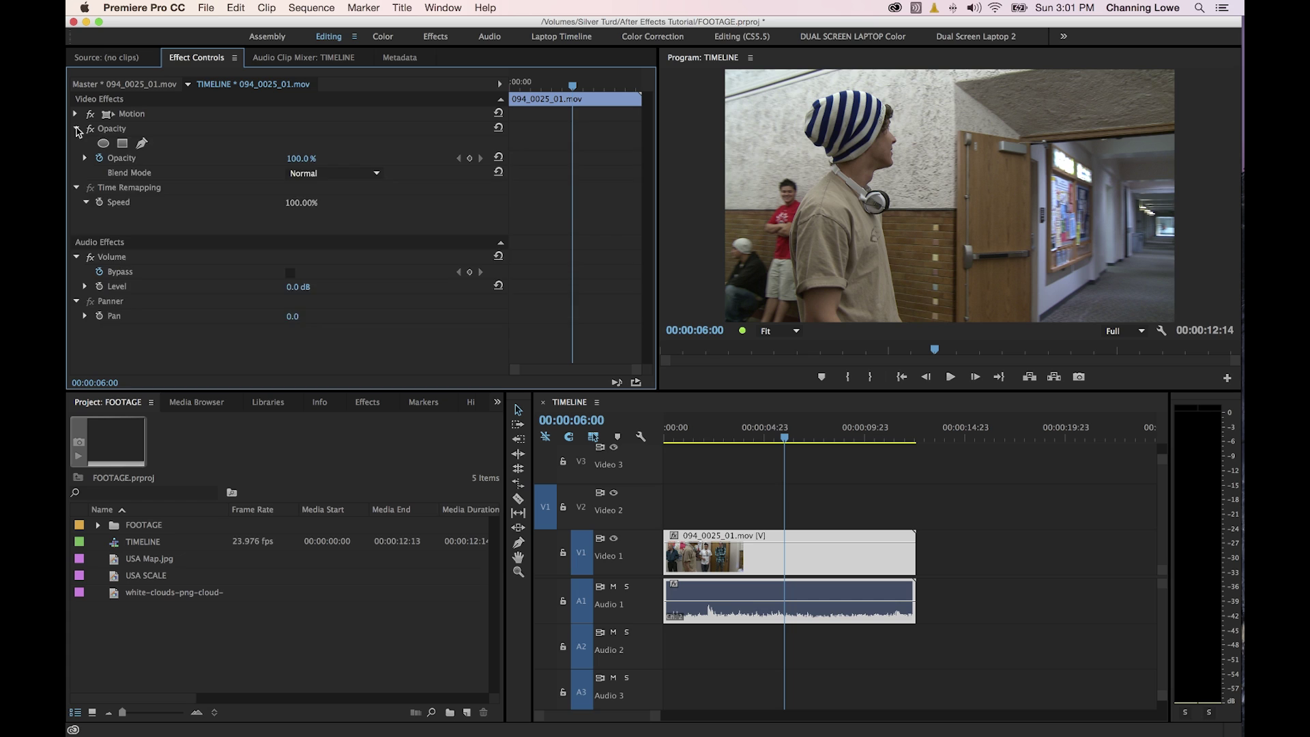
{"action": "left_click", "coordinate": [77, 129]}
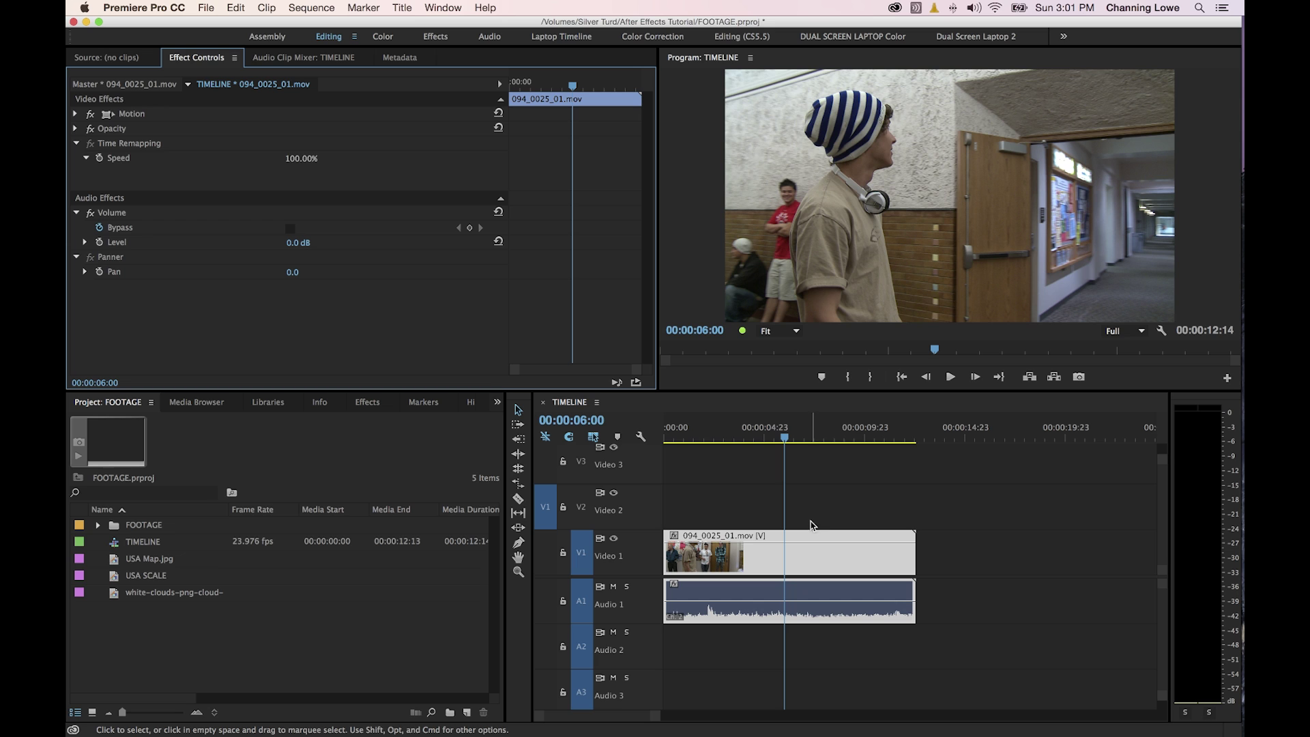
{"action": "key", "text": "="}
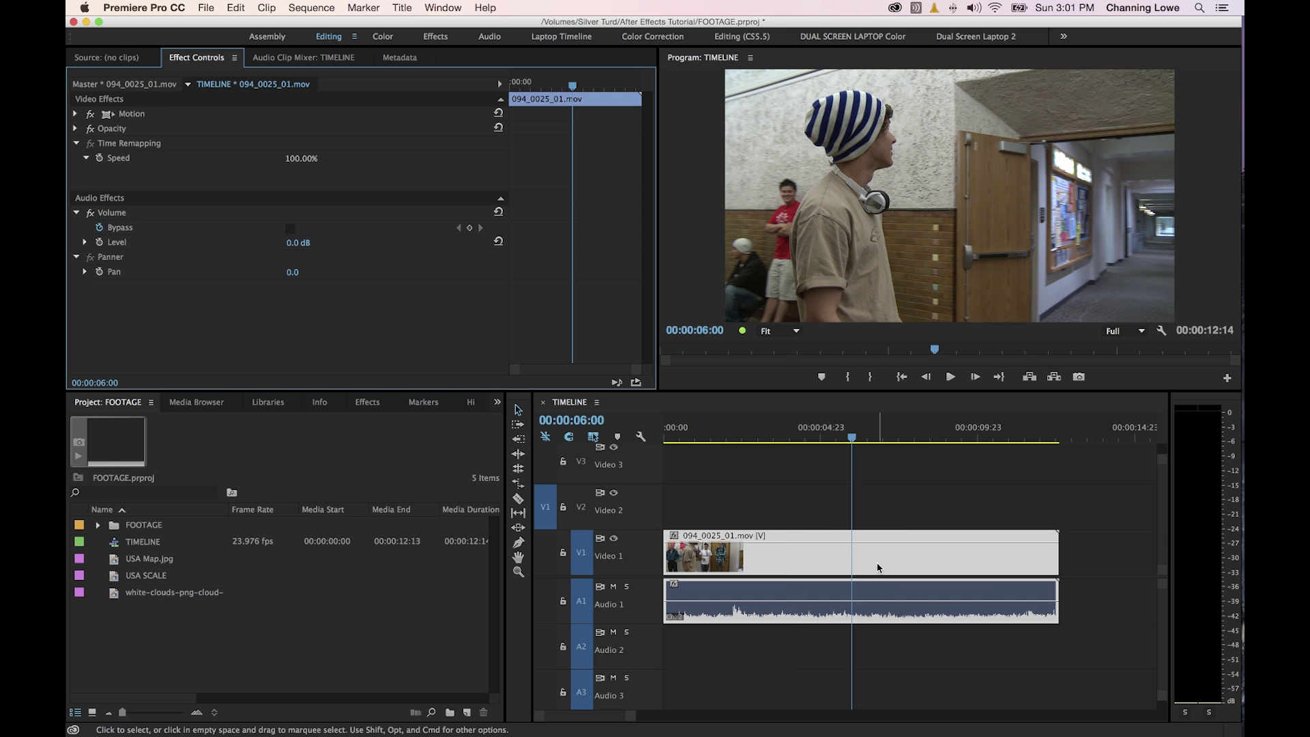
In Speed/Duration, set the clip to 100% speed with Reverse Speed ticked.
{"action": "right_click", "coordinate": [862, 557]}
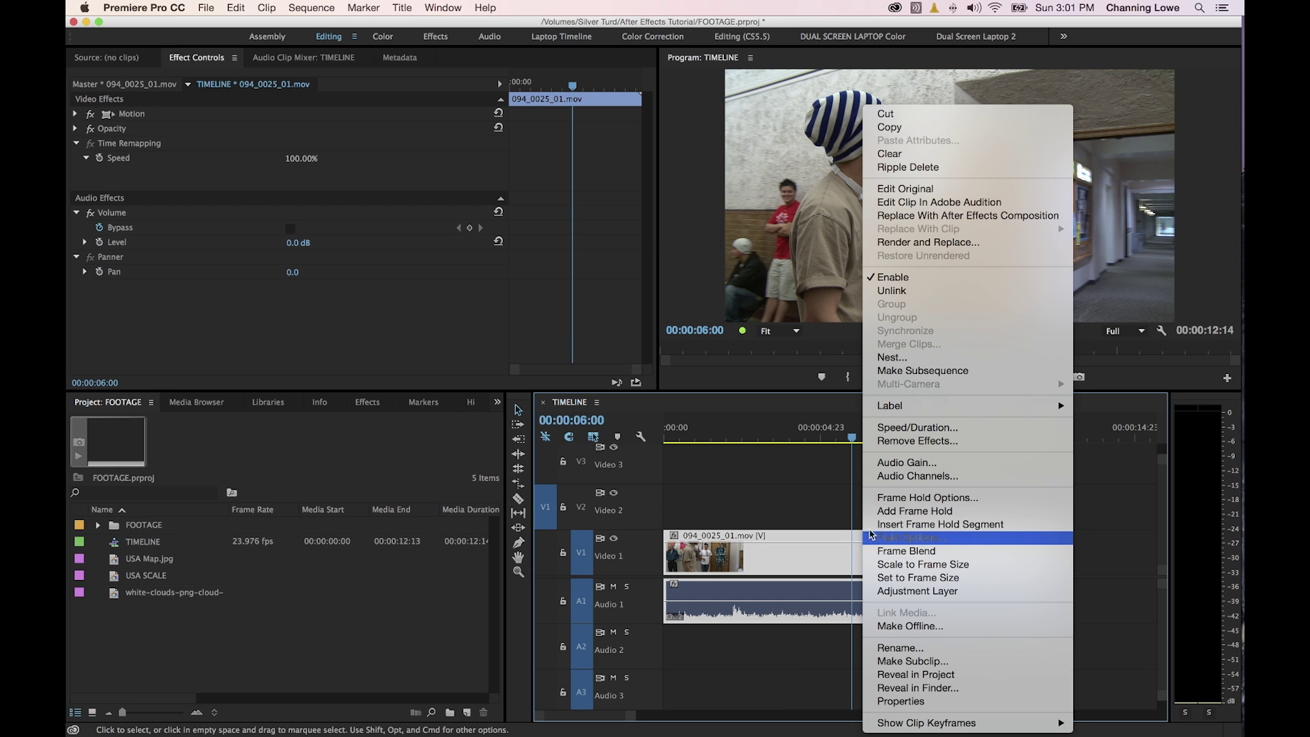
{"action": "left_click", "coordinate": [918, 429]}
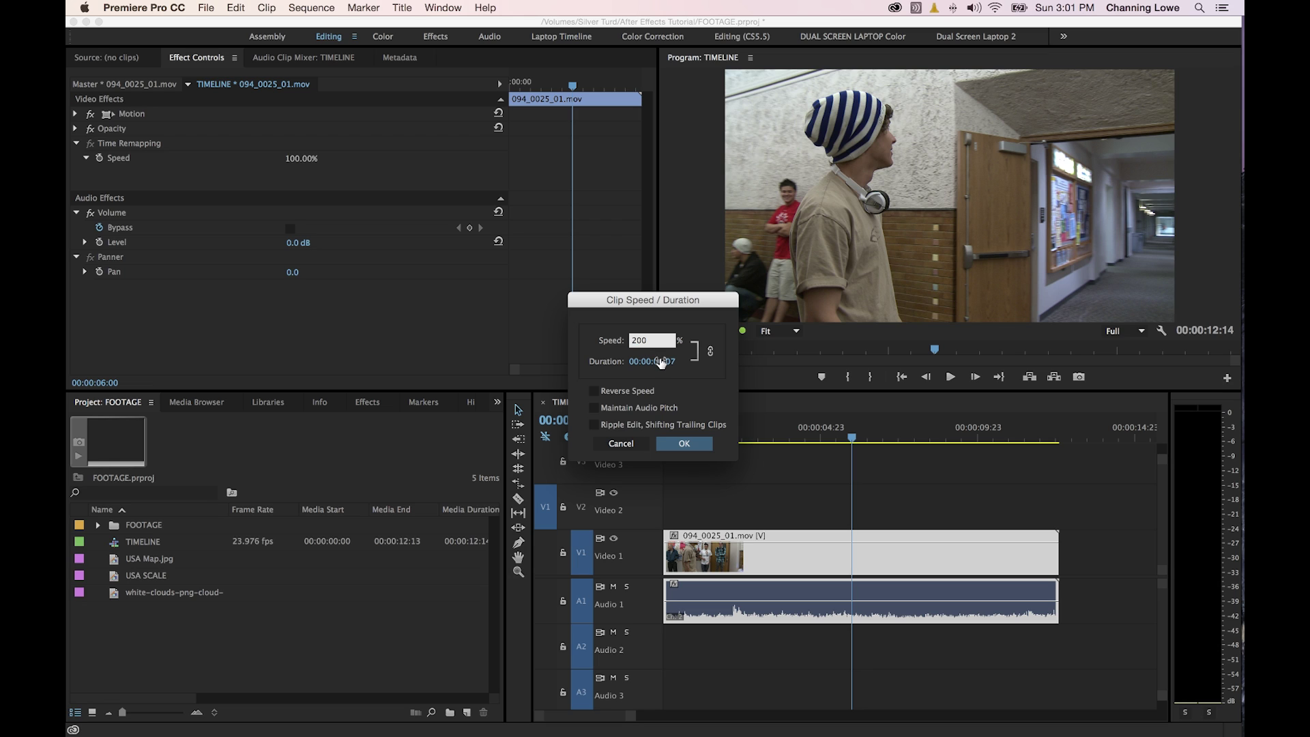
{"action": "double_click", "coordinate": [645, 340]}
{"action": "type", "text": "1"}
{"action": "type", "text": "20"}
{"action": "key", "text": "BackSpace"}
{"action": "key", "text": "BackSpace"}
{"action": "key", "text": "BackSpace"}
{"action": "type", "text": "10"}
{"action": "left_click", "coordinate": [594, 391]}
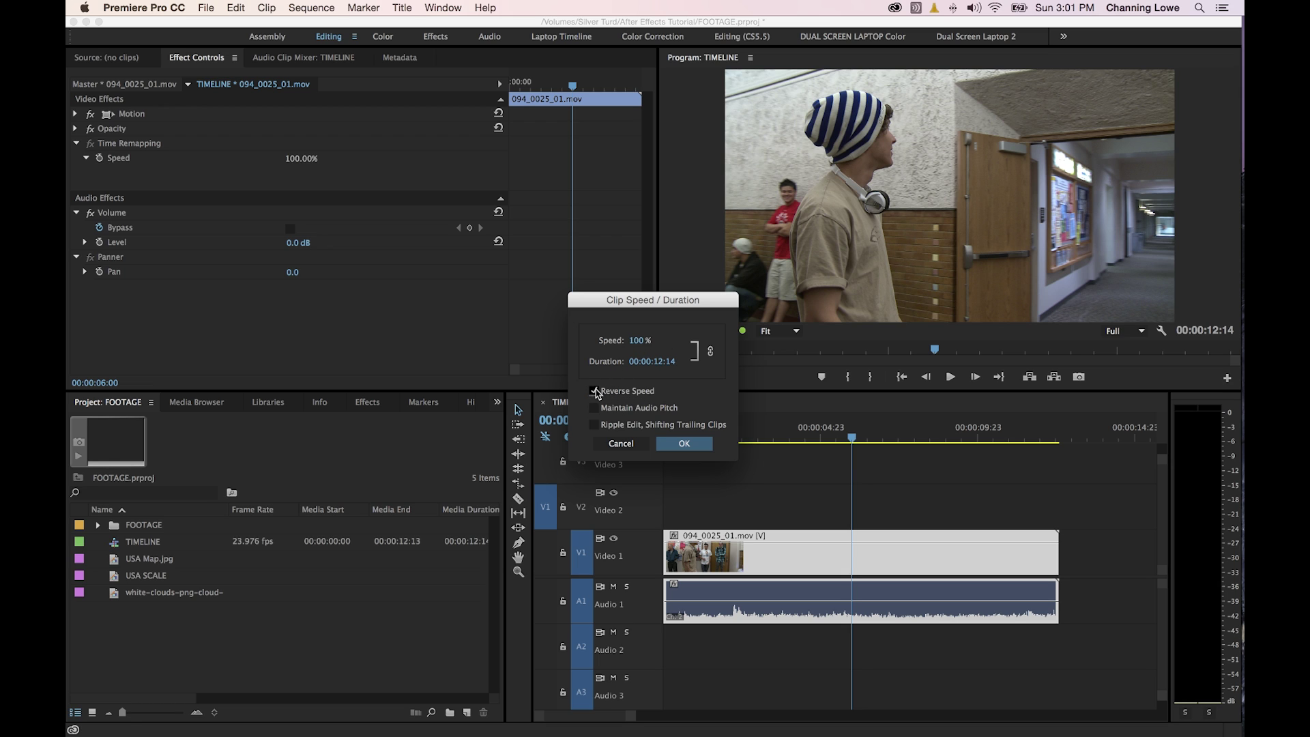
{"action": "left_click", "coordinate": [684, 443]}
Play the reversed clip from the start of the sequence to check it.
{"action": "left_click_drag", "start_coordinate": [781, 439], "coordinate": [763, 439]}
{"action": "key", "text": "Home"}
{"action": "key", "text": "space"}
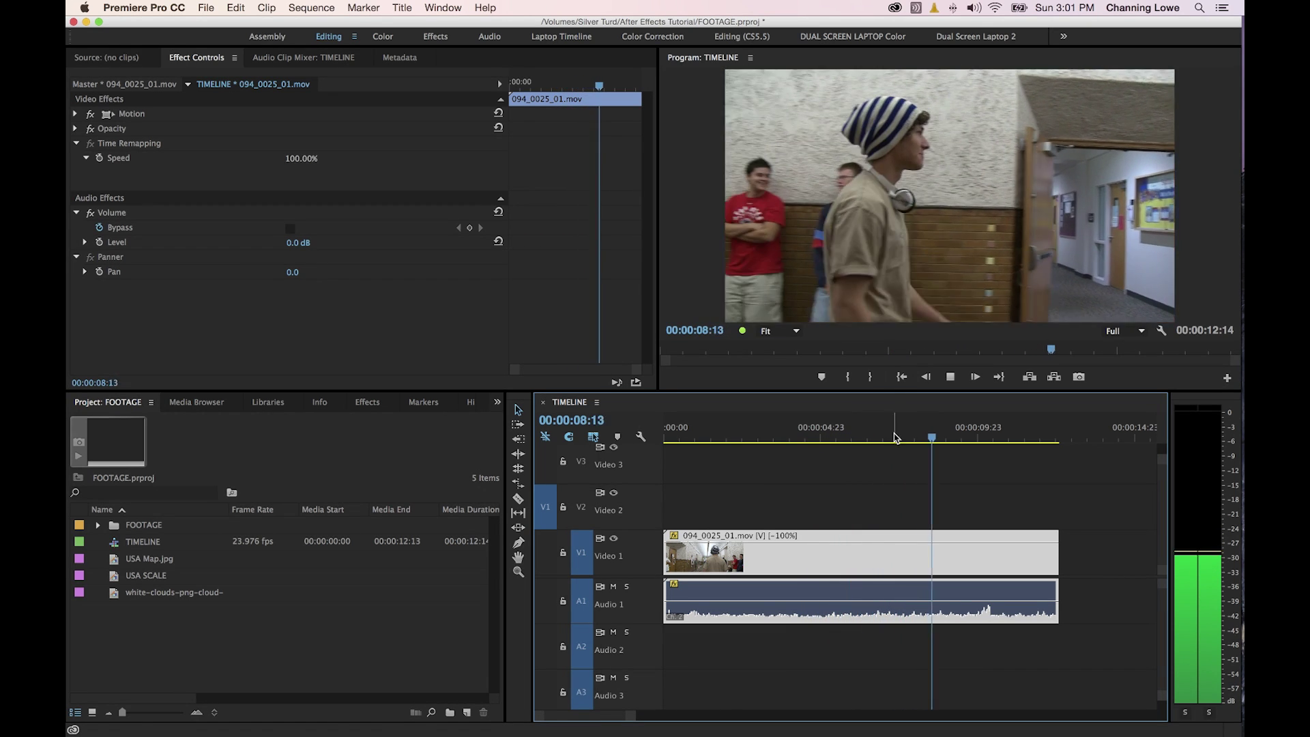
{"action": "key", "text": "space"}
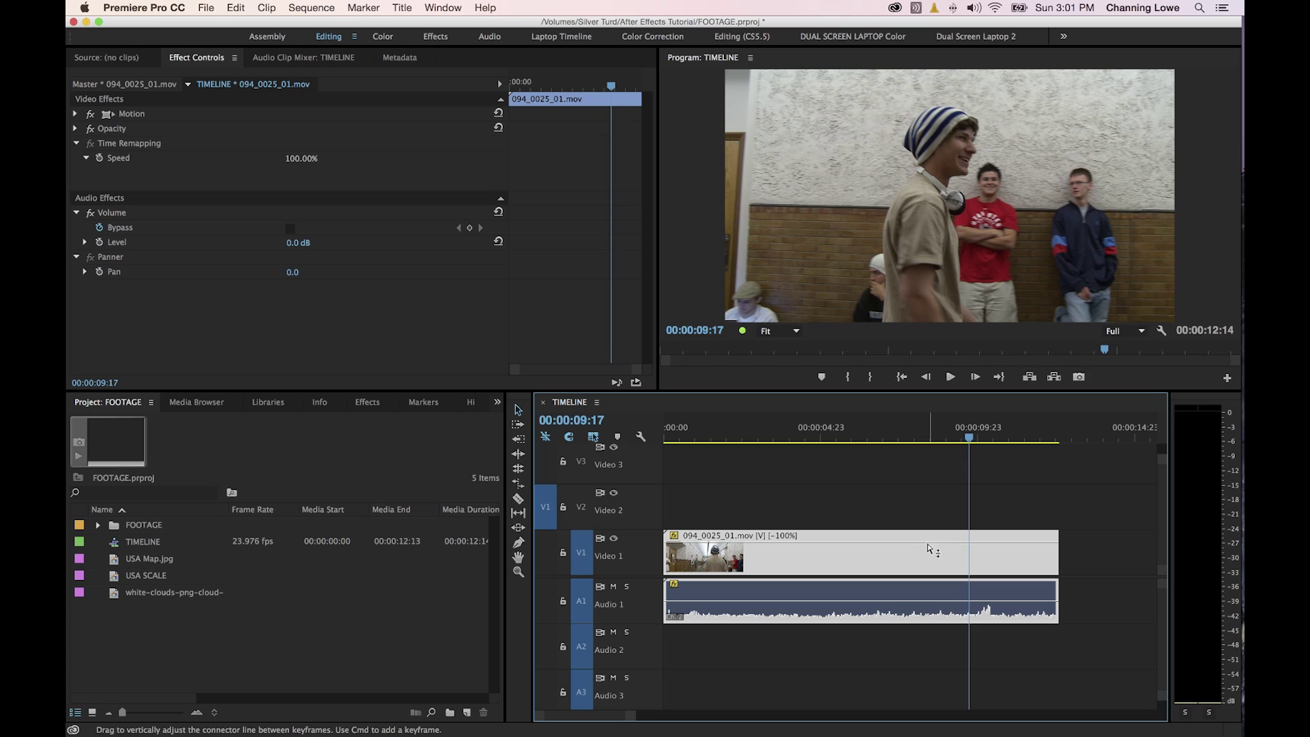
Undo the reverse speed and set the clip's speed to 300% in Speed/Duration.
{"action": "right_click", "coordinate": [926, 557]}
{"action": "left_click", "coordinate": [909, 514]}
{"action": "key", "text": "super+z"}
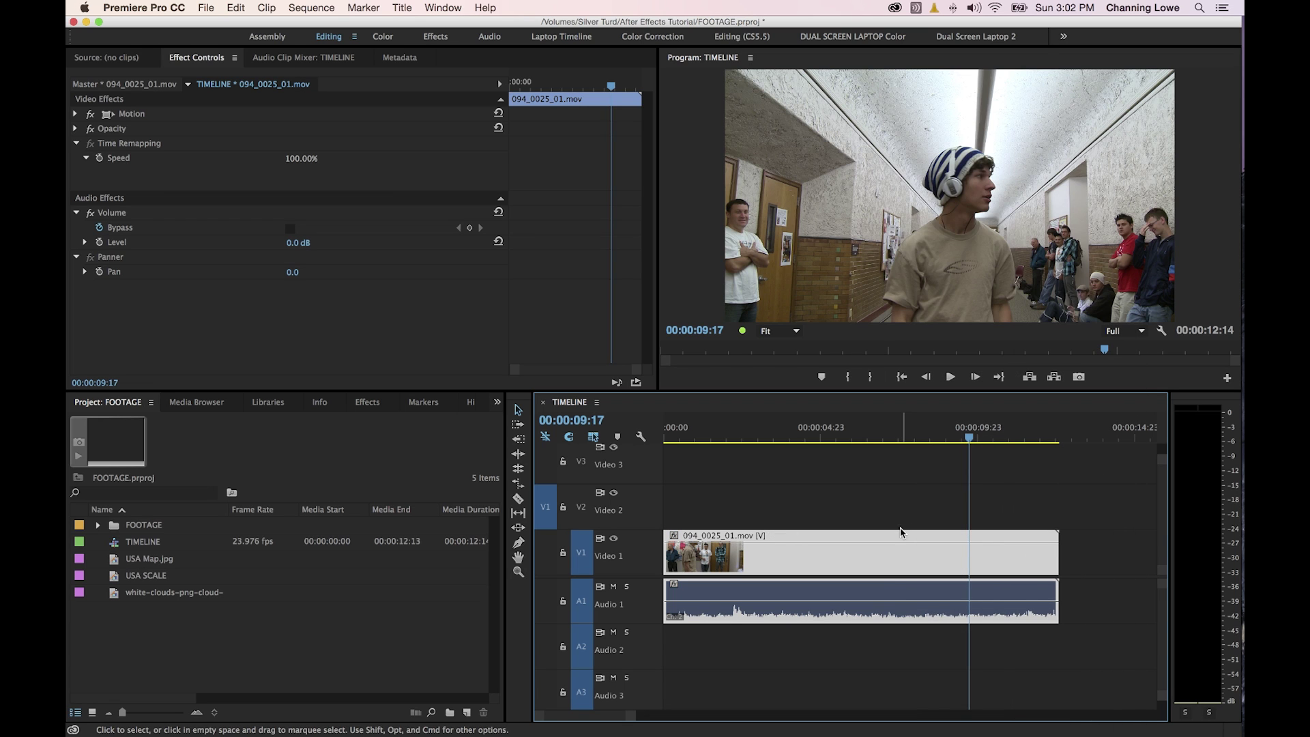
{"action": "right_click", "coordinate": [890, 550]}
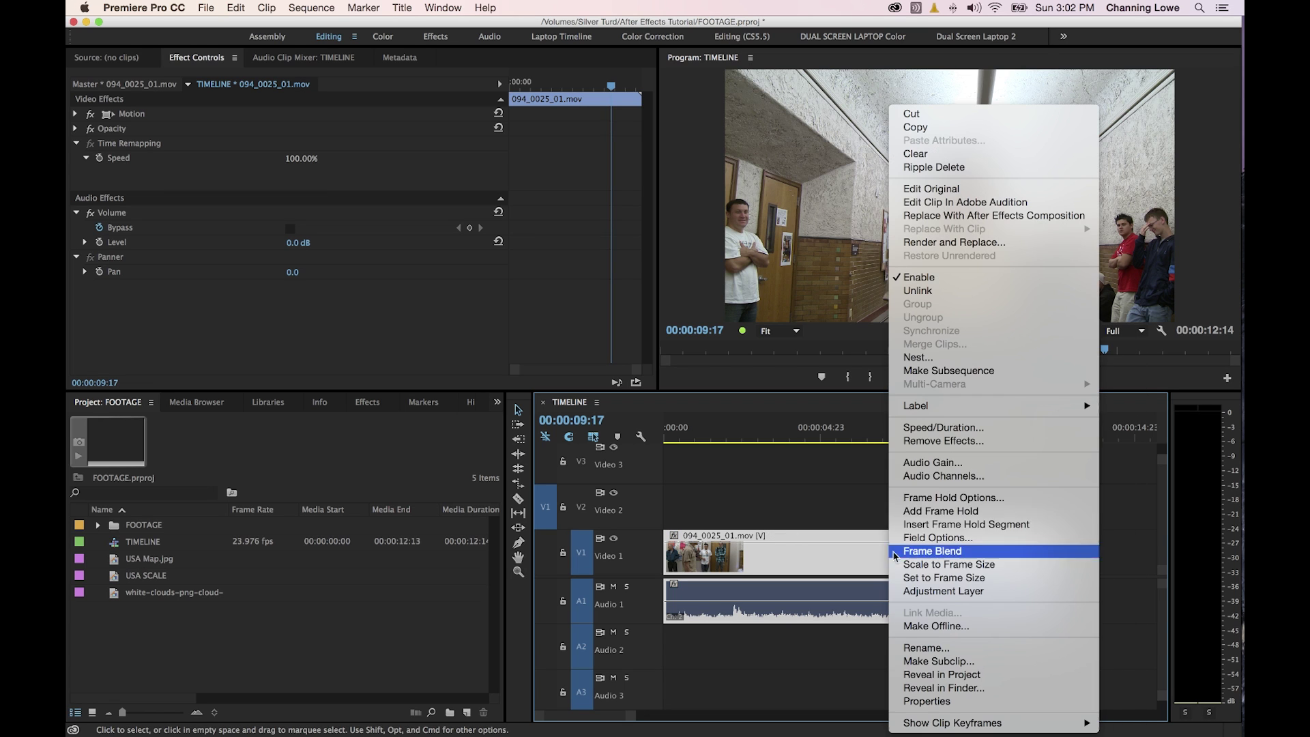
{"action": "left_click", "coordinate": [964, 428]}
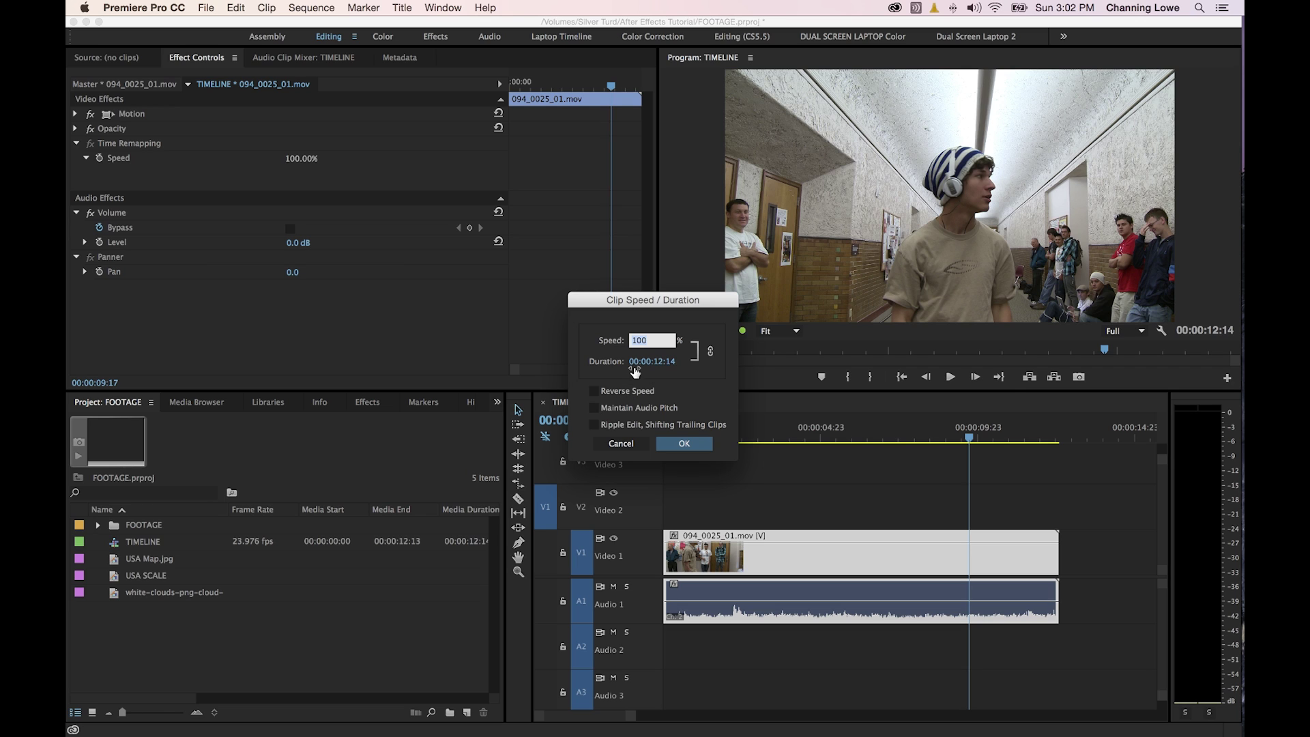
{"action": "left_click", "coordinate": [659, 340]}
{"action": "key", "text": "BackSpace"}
{"action": "key", "text": "BackSpace"}
{"action": "key", "text": "BackSpace"}
{"action": "type", "text": "300"}
{"action": "key", "text": "Return"}
Scrub and play back the sped-up clip twice to review it.
{"action": "mouse_move", "coordinate": [699, 440]}
{"action": "left_mouse_down"}
{"action": "mouse_move", "coordinate": [711, 441]}
{"action": "mouse_move", "coordinate": [685, 445]}
{"action": "left_mouse_up"}
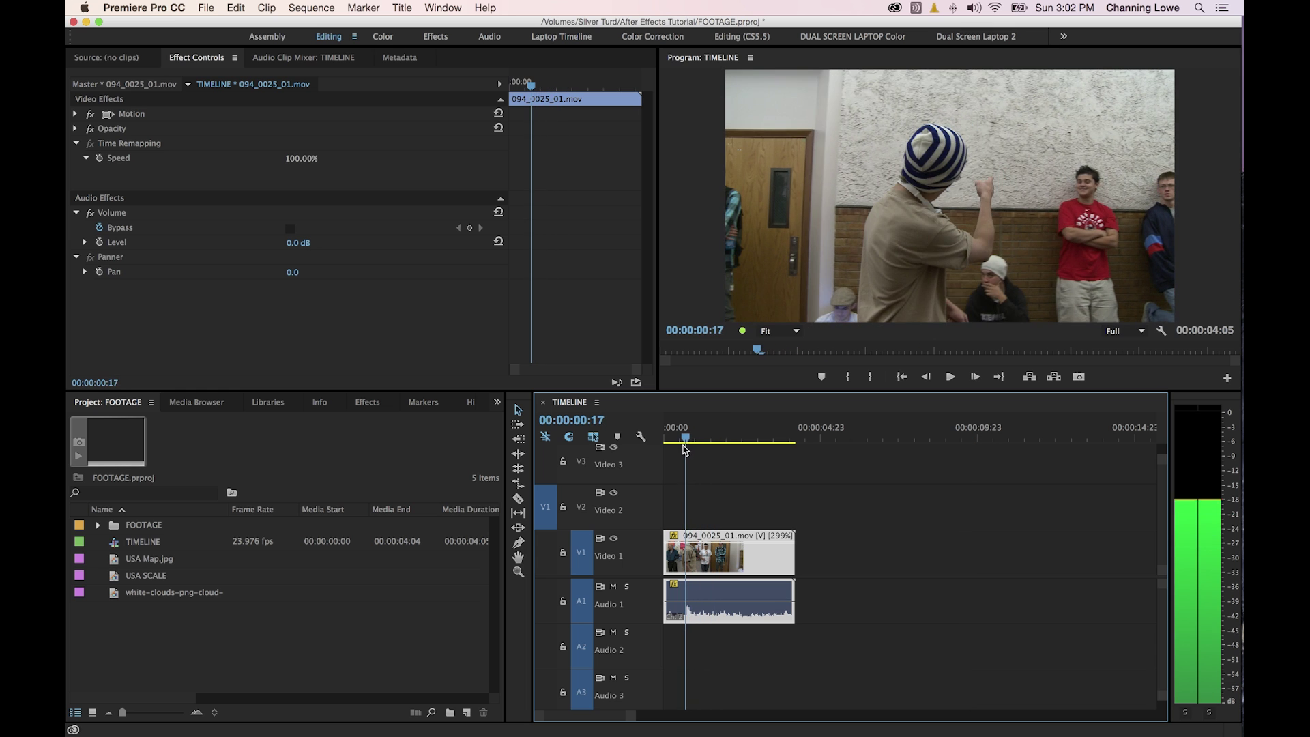
{"action": "key", "text": "space"}
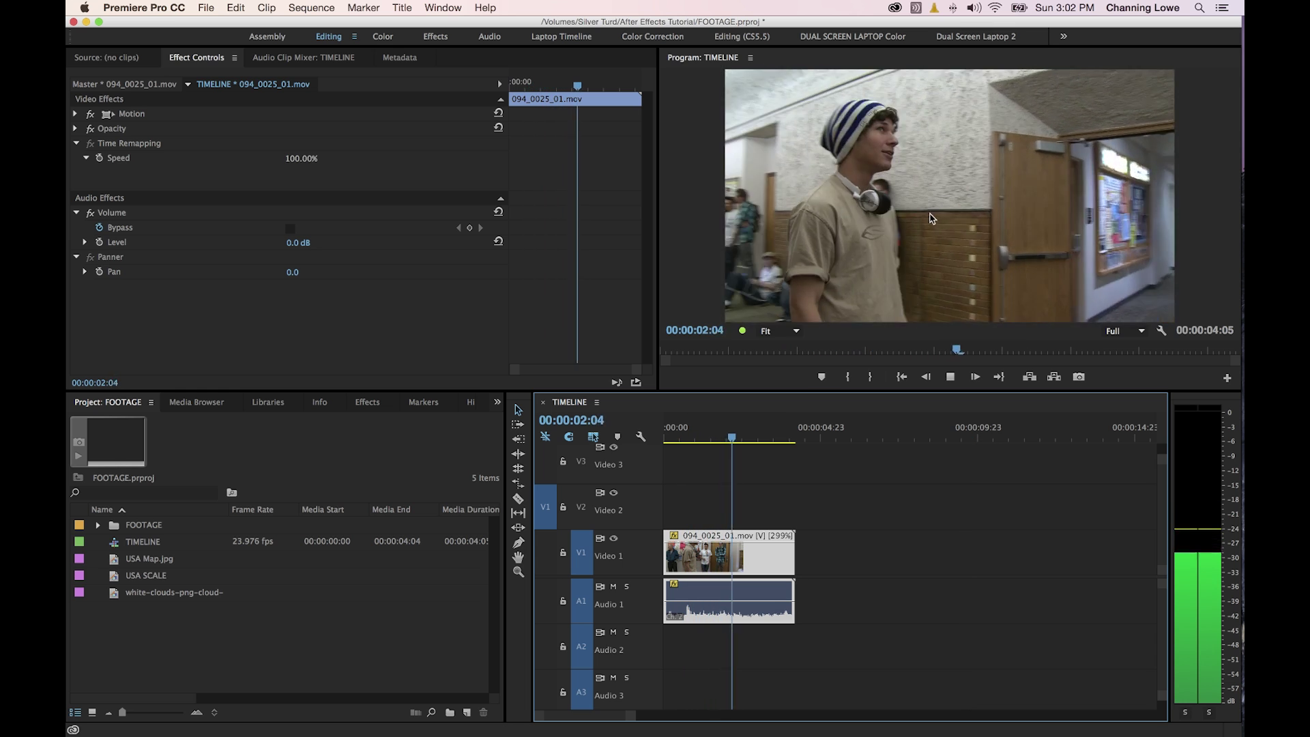
{"action": "key", "text": "space"}
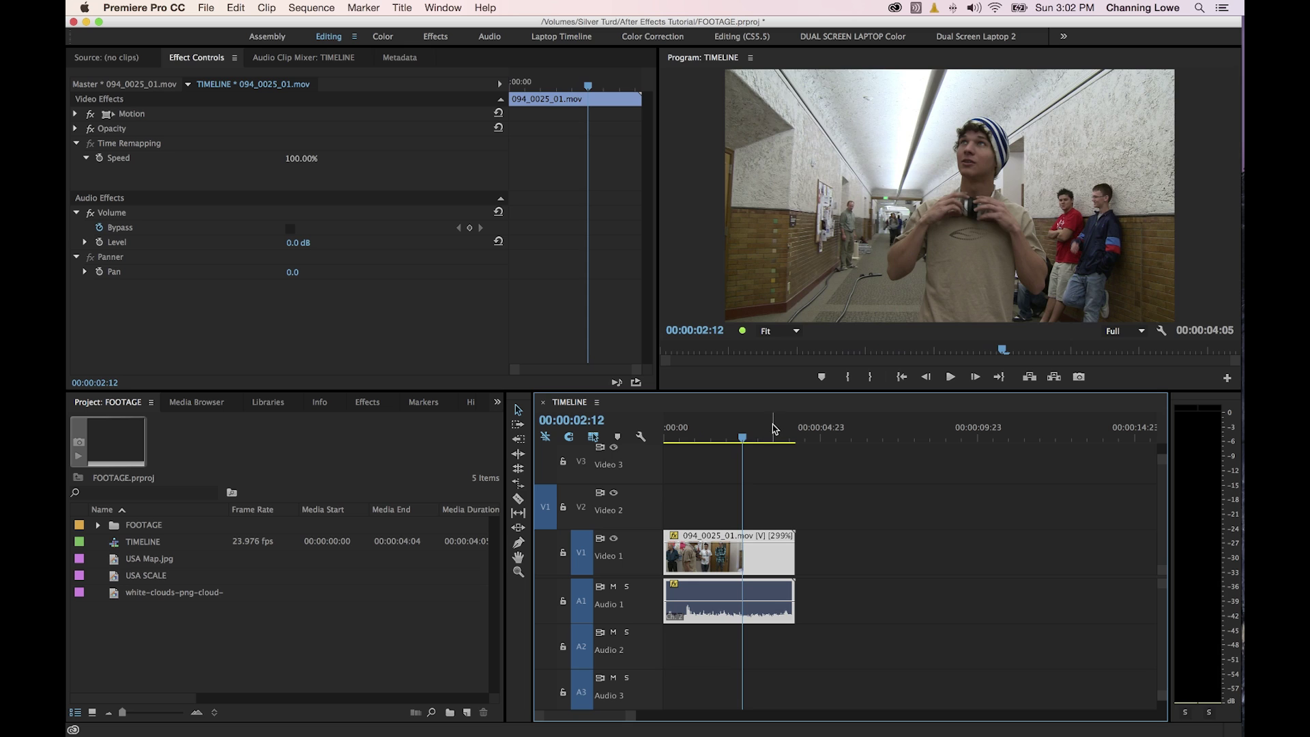
{"action": "left_click_drag", "start_coordinate": [743, 439], "coordinate": [700, 442]}
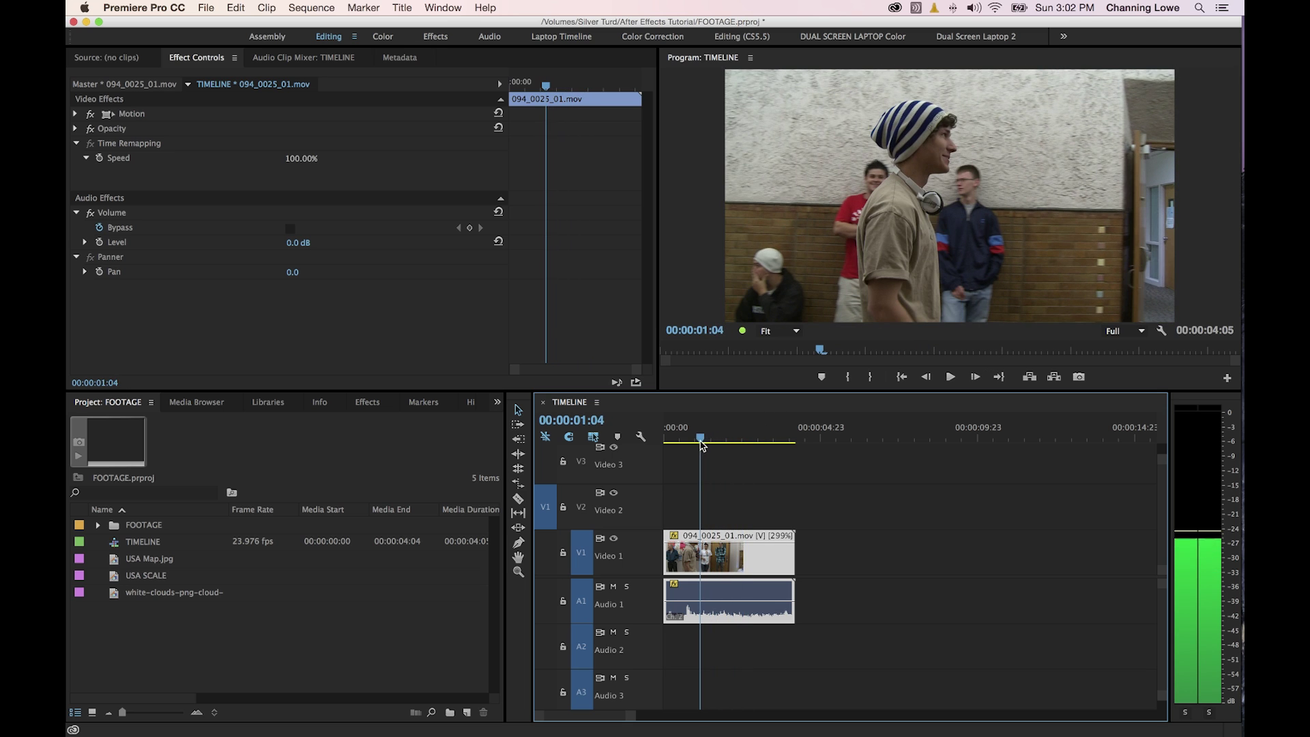
{"action": "key", "text": "space"}
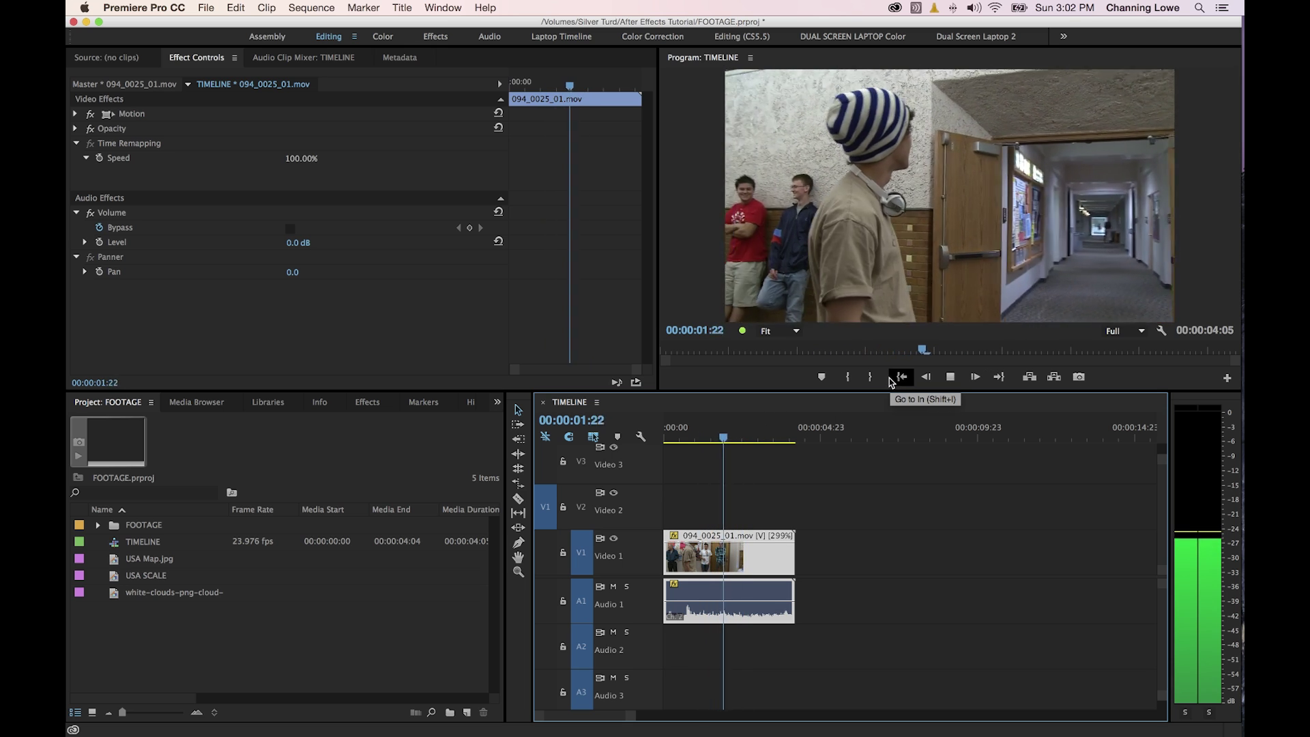
{"action": "key", "text": "space"}
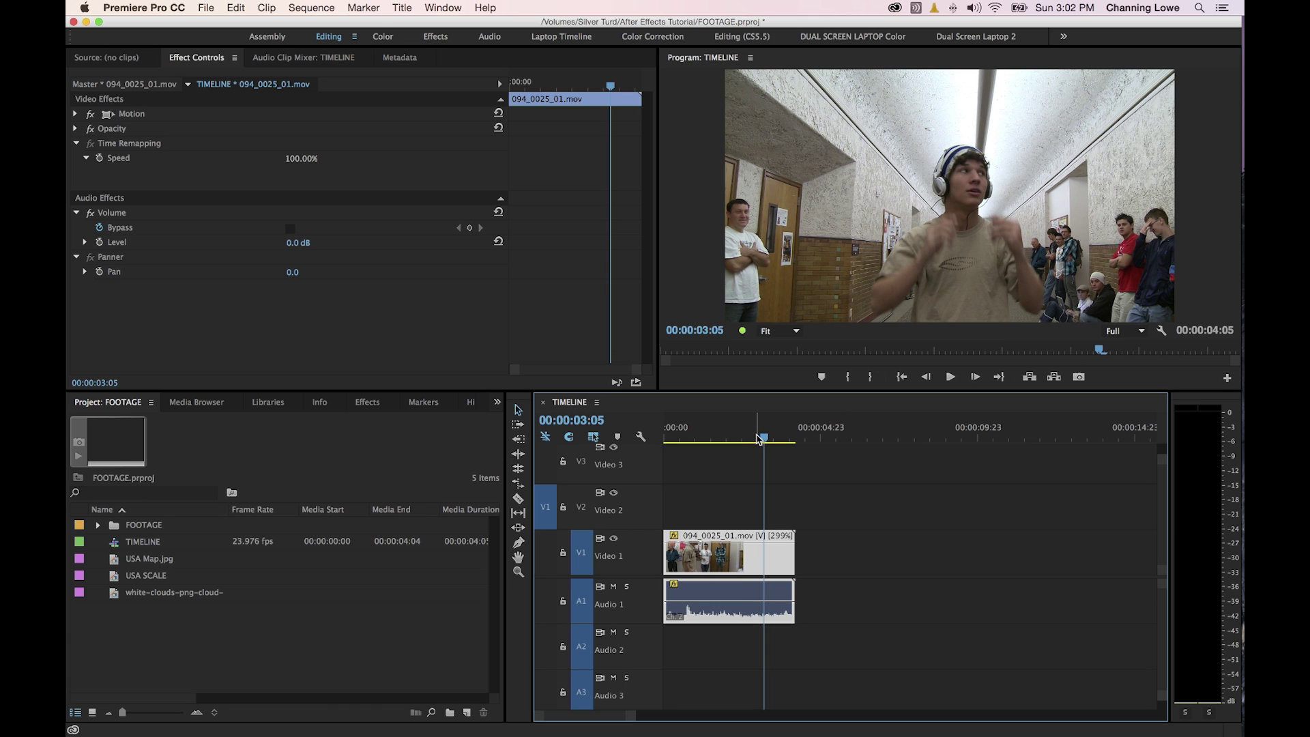
{"action": "left_click_drag", "start_coordinate": [756, 439], "coordinate": [703, 439]}
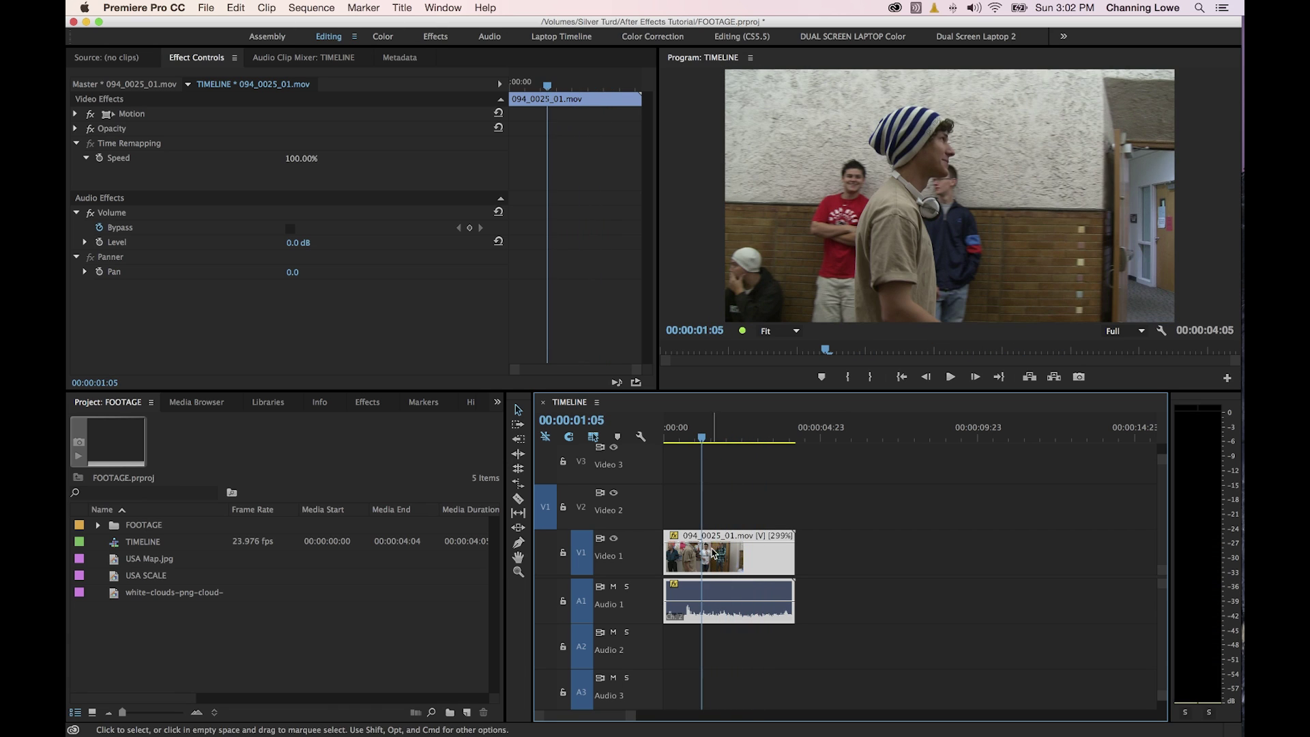
Set the clip to 299% speed with audio pitch maintained, save the project, and play it back.
{"action": "right_click", "coordinate": [743, 592]}
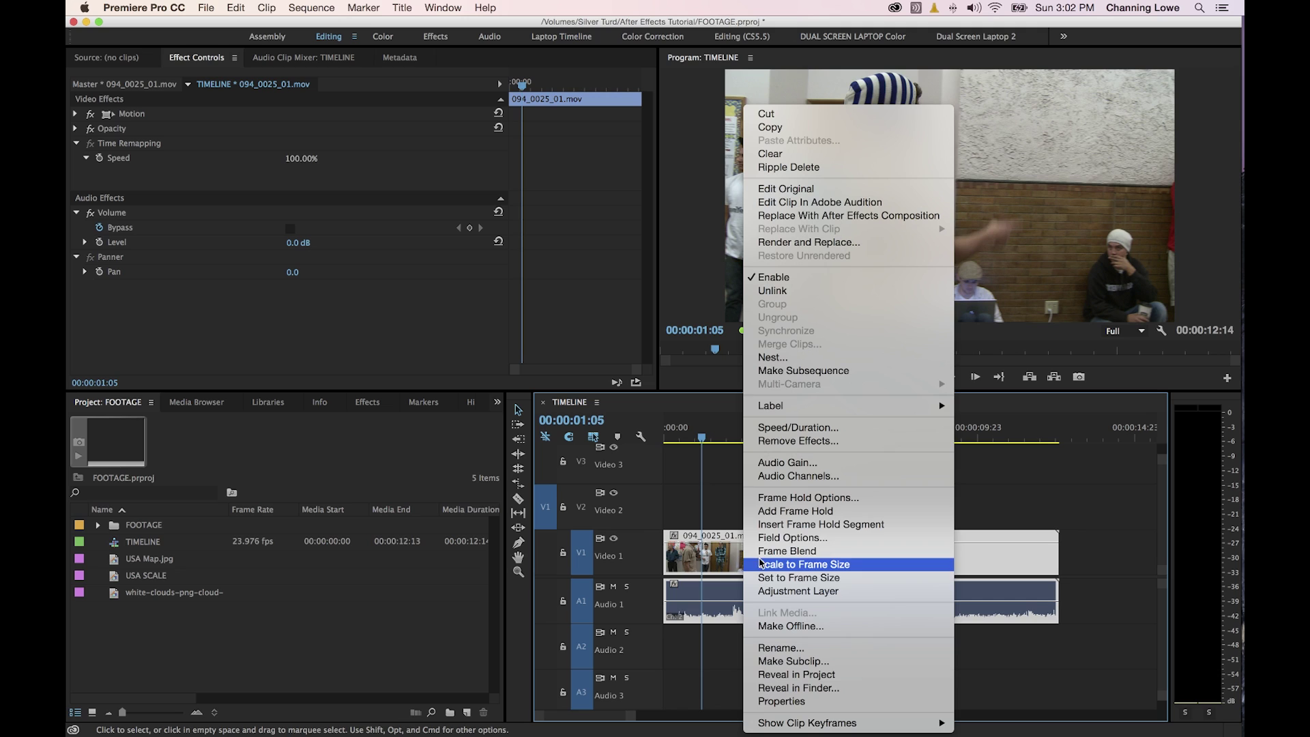
{"action": "left_click", "coordinate": [841, 432]}
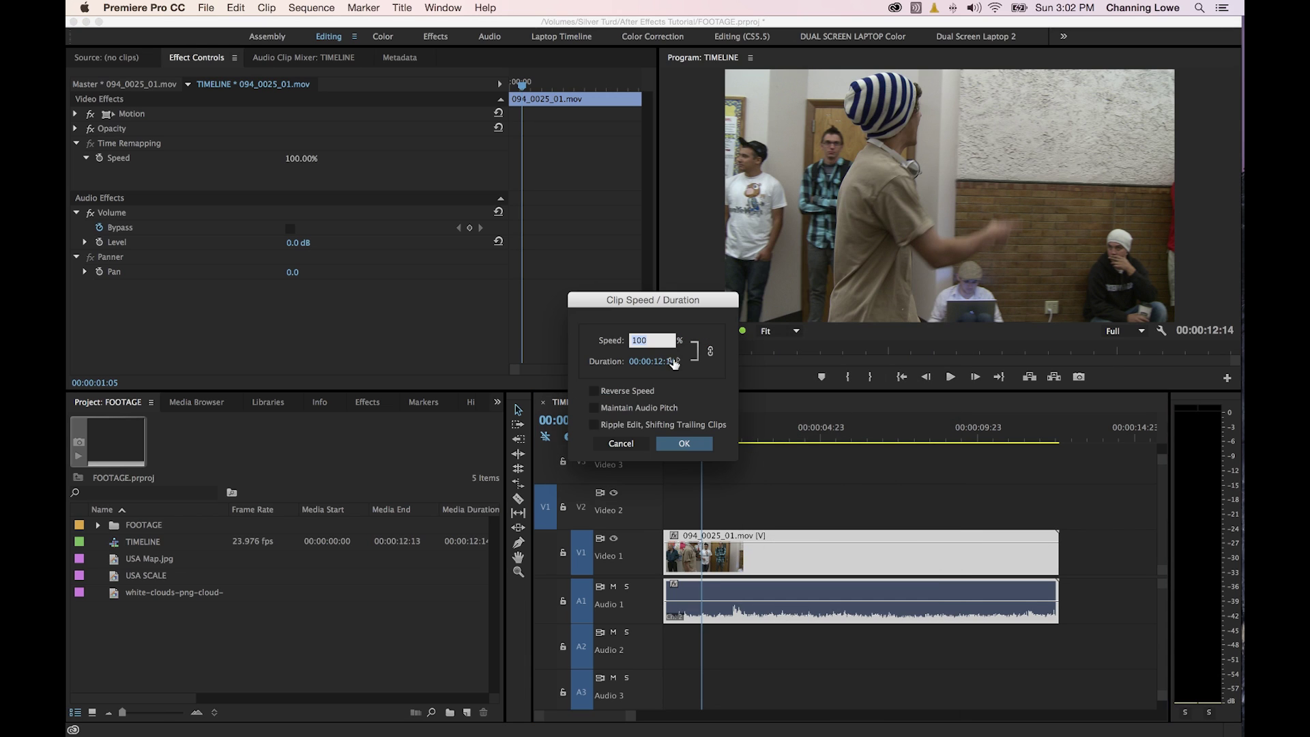
{"action": "left_click", "coordinate": [593, 408]}
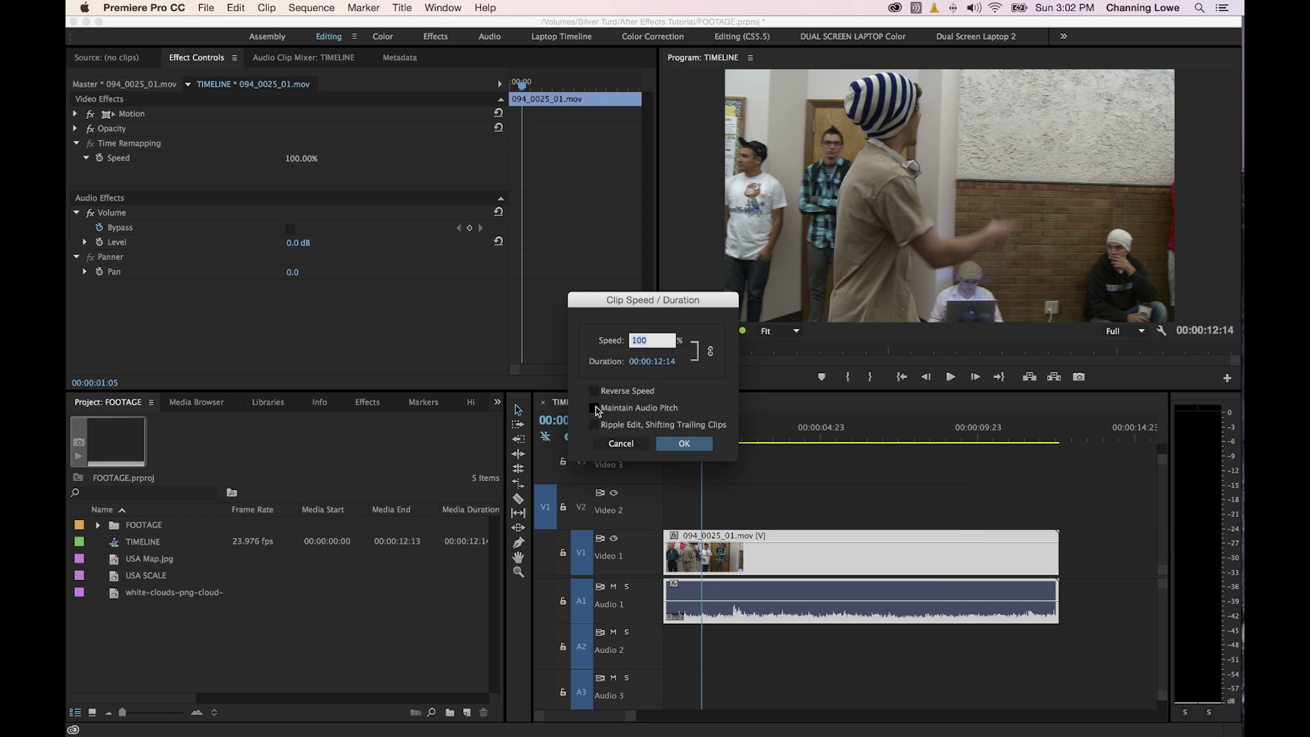
{"action": "left_click", "coordinate": [638, 341]}
{"action": "type", "text": "299"}
{"action": "key", "text": "Return"}
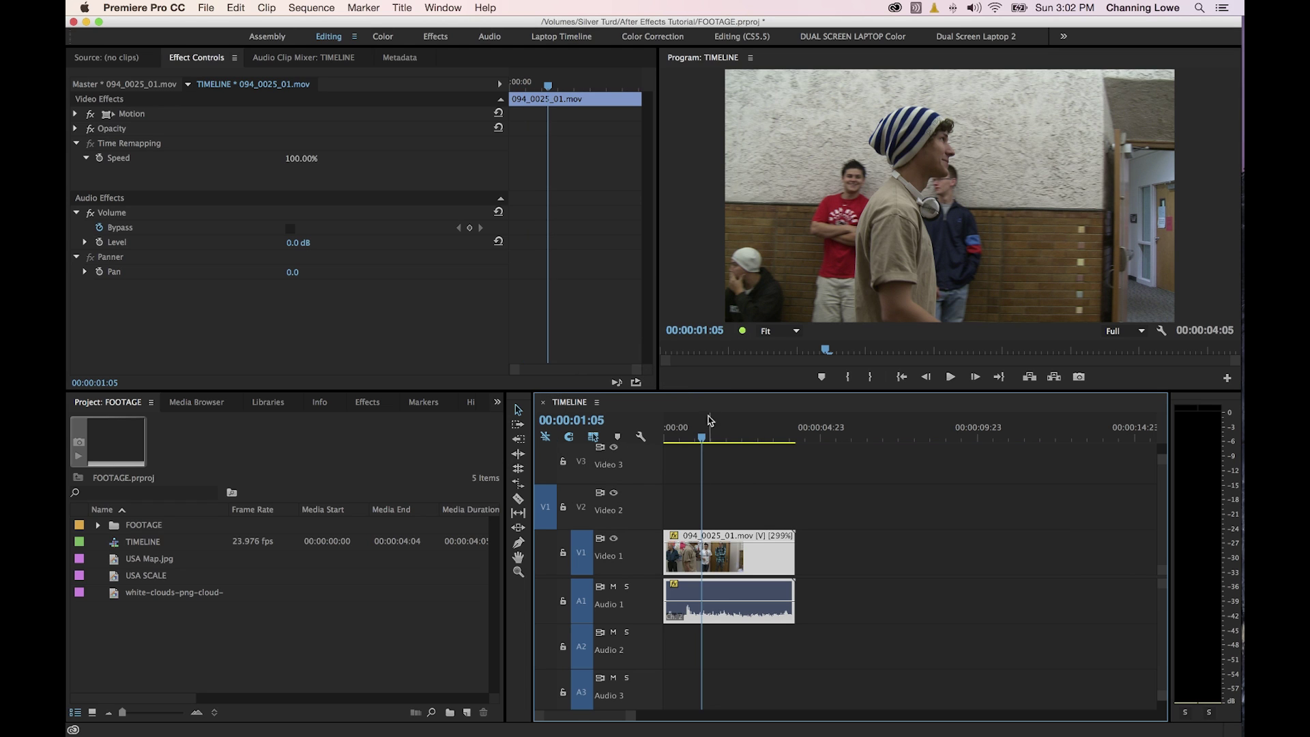
{"action": "key", "text": "super+s"}
{"action": "key", "text": "space"}
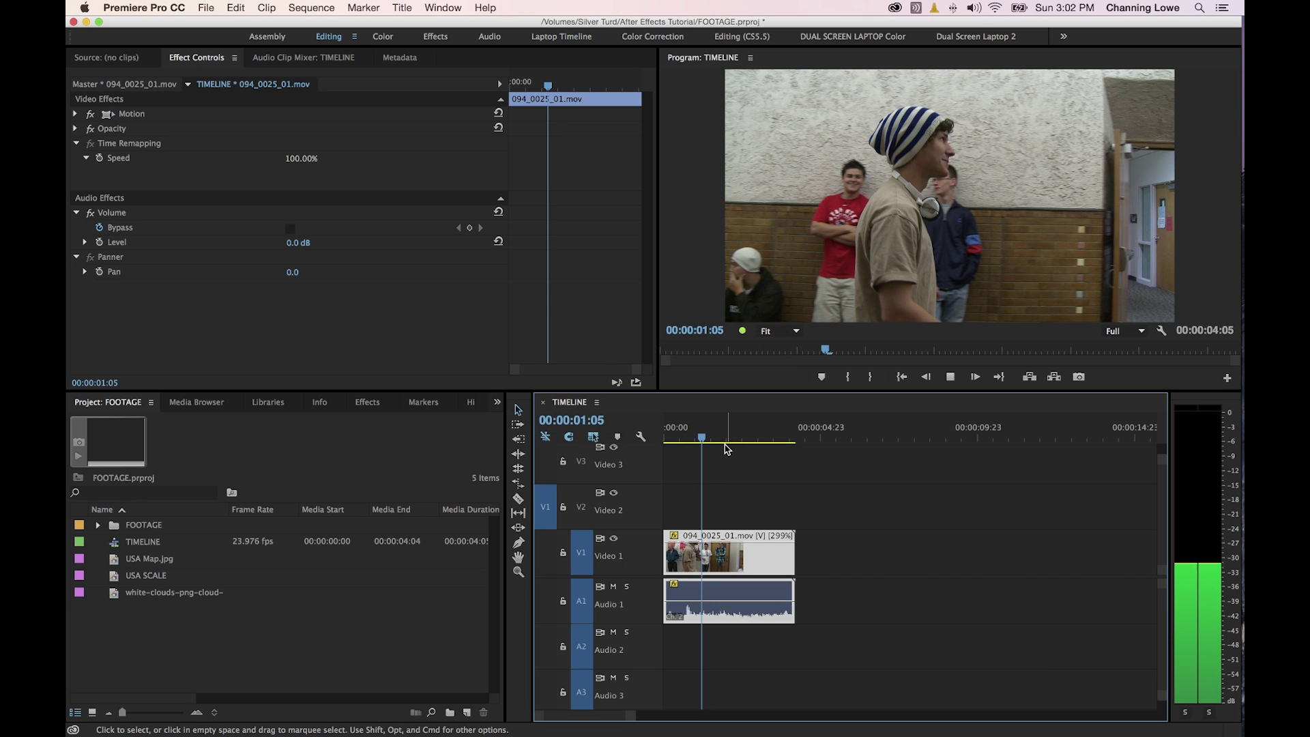
{"action": "key", "text": "space"}
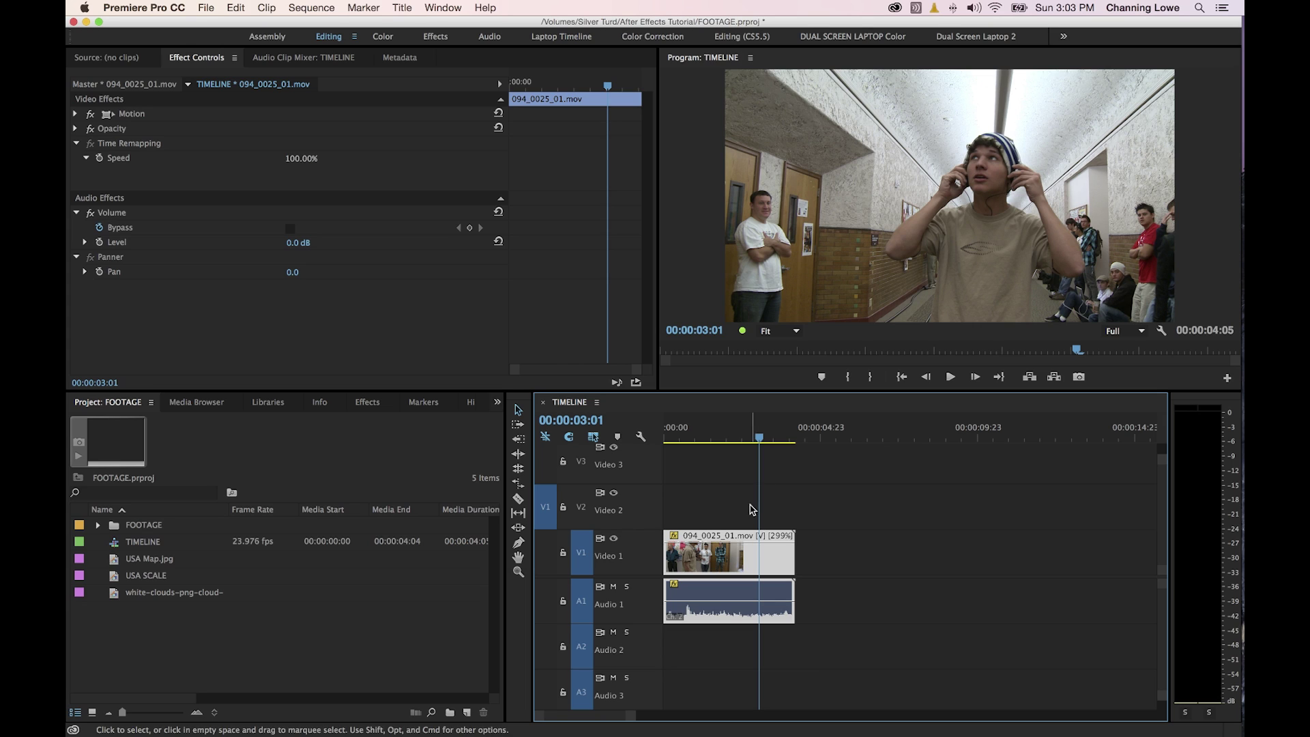
Set the clip's speed to 50% with Ripple Edit enabled.
{"action": "right_click", "coordinate": [750, 563]}
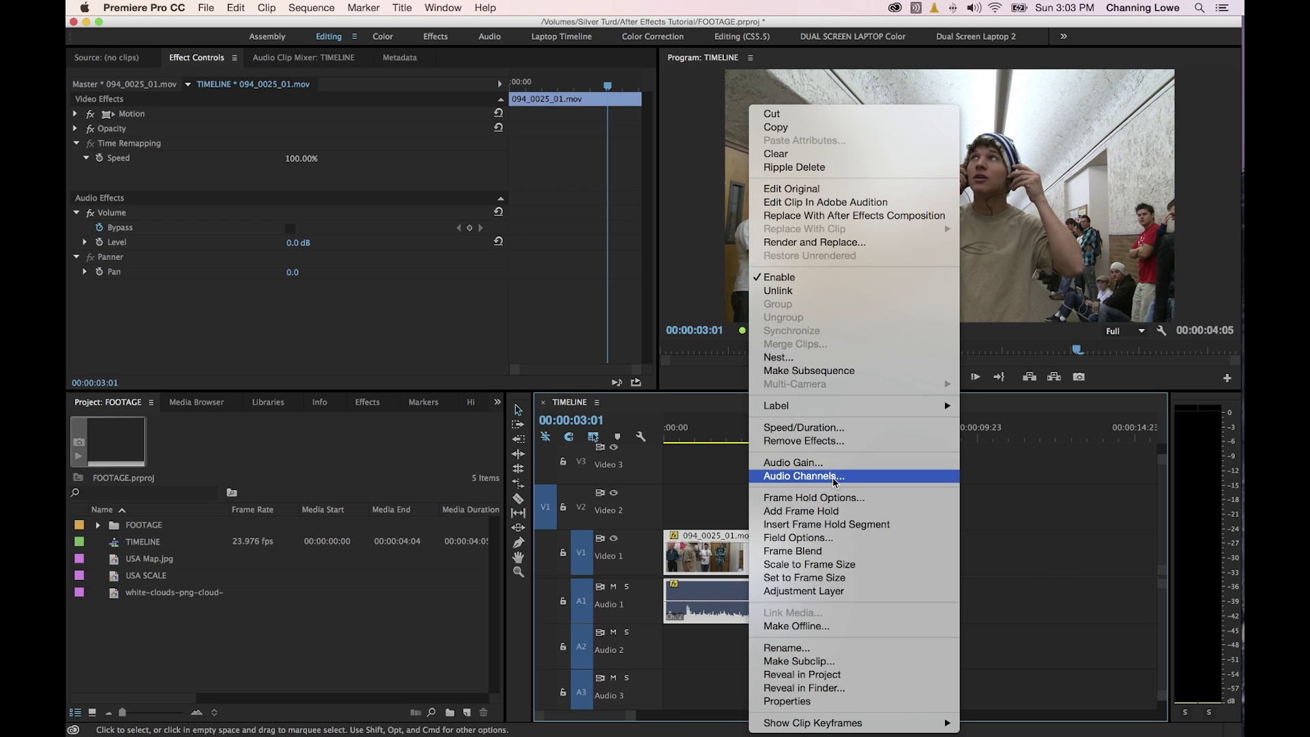
{"action": "left_click", "coordinate": [805, 427]}
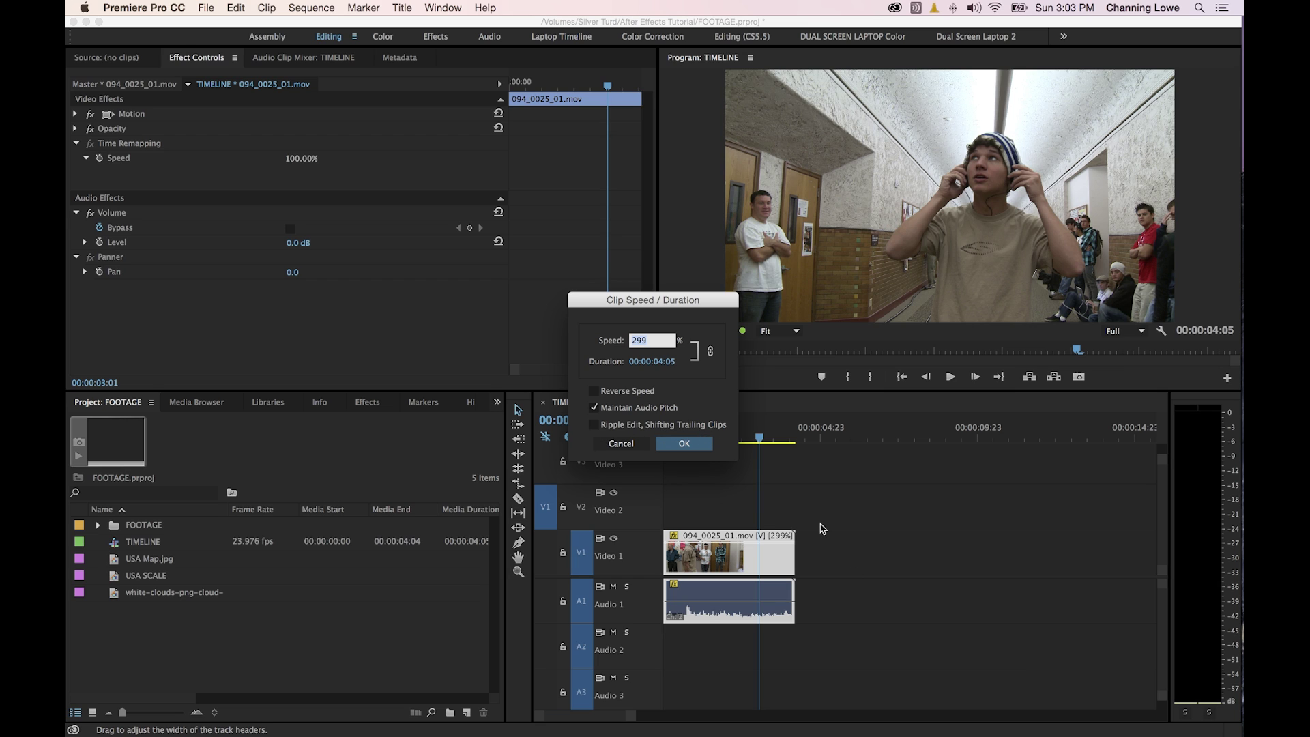
{"action": "left_click", "coordinate": [595, 426]}
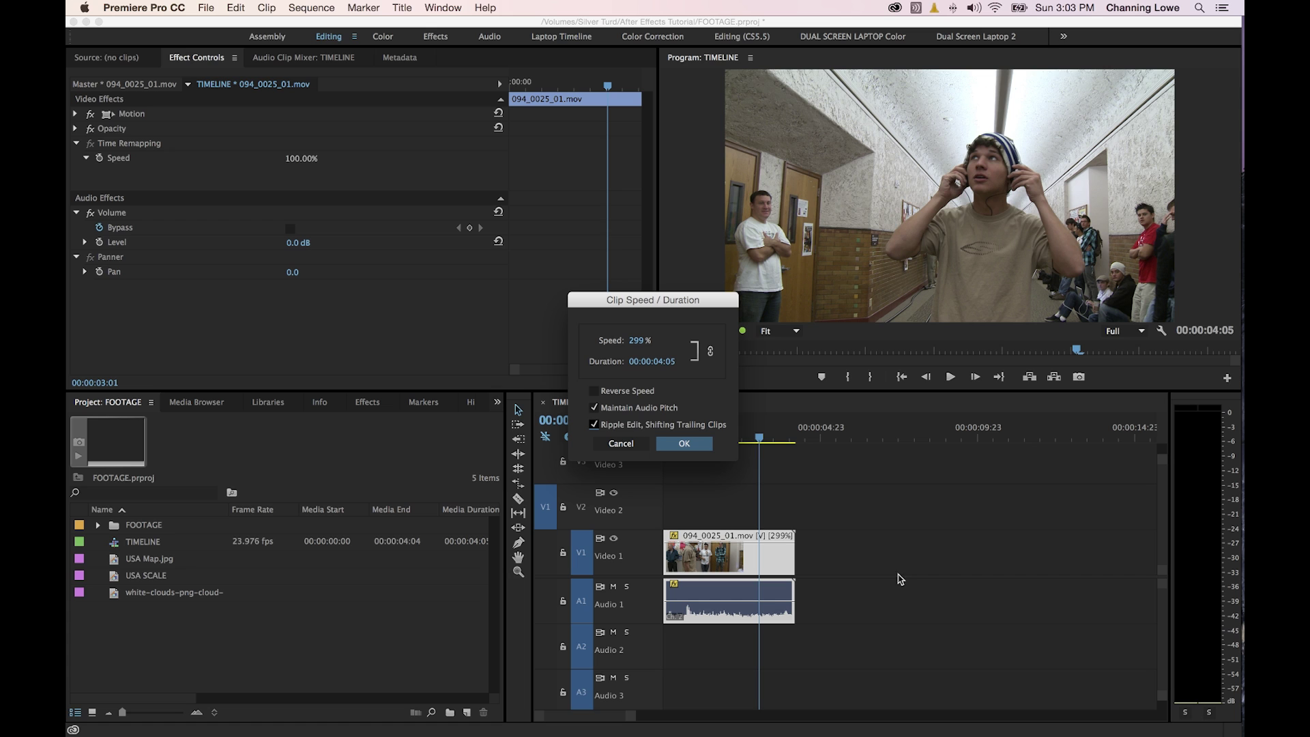
{"action": "left_click", "coordinate": [647, 344]}
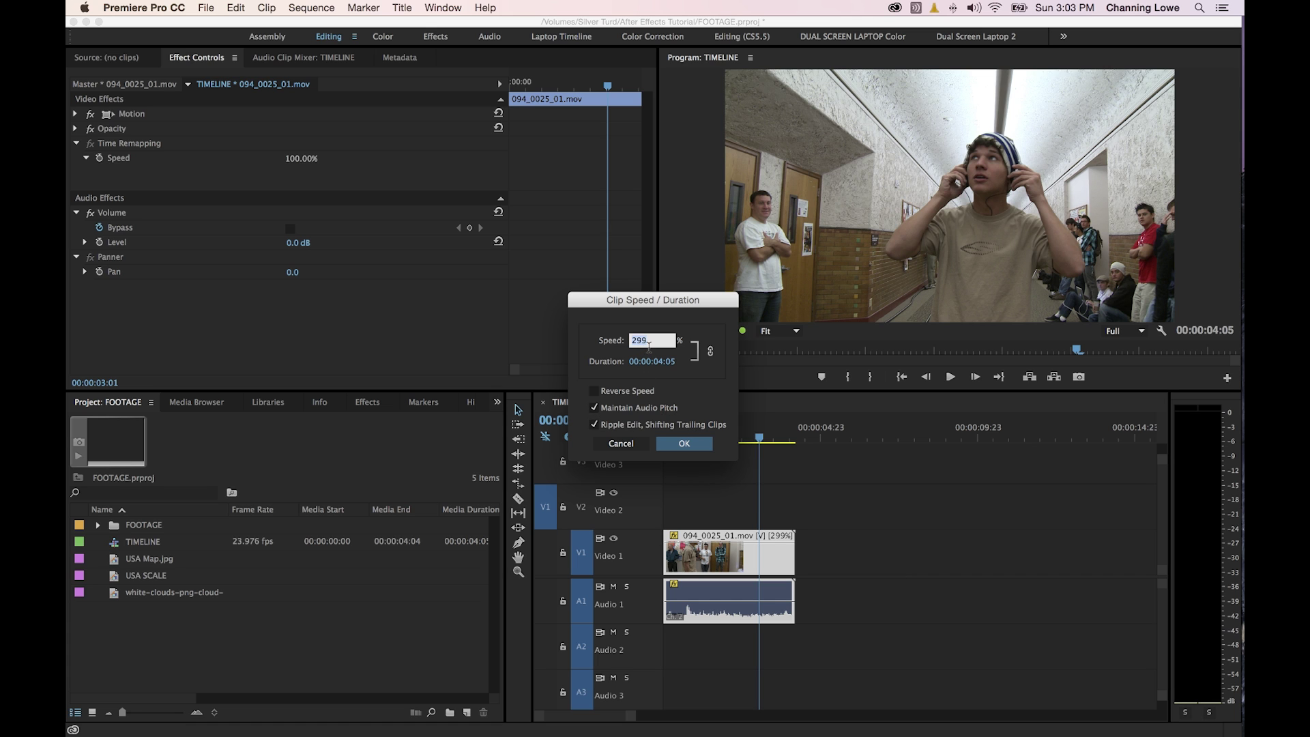
{"action": "type", "text": "50"}
{"action": "key", "text": "Return"}
Remove the clip's effects so it returns to 100% speed and 00:00:12:14 length.
{"action": "left_click_drag", "start_coordinate": [752, 437], "coordinate": [782, 440]}
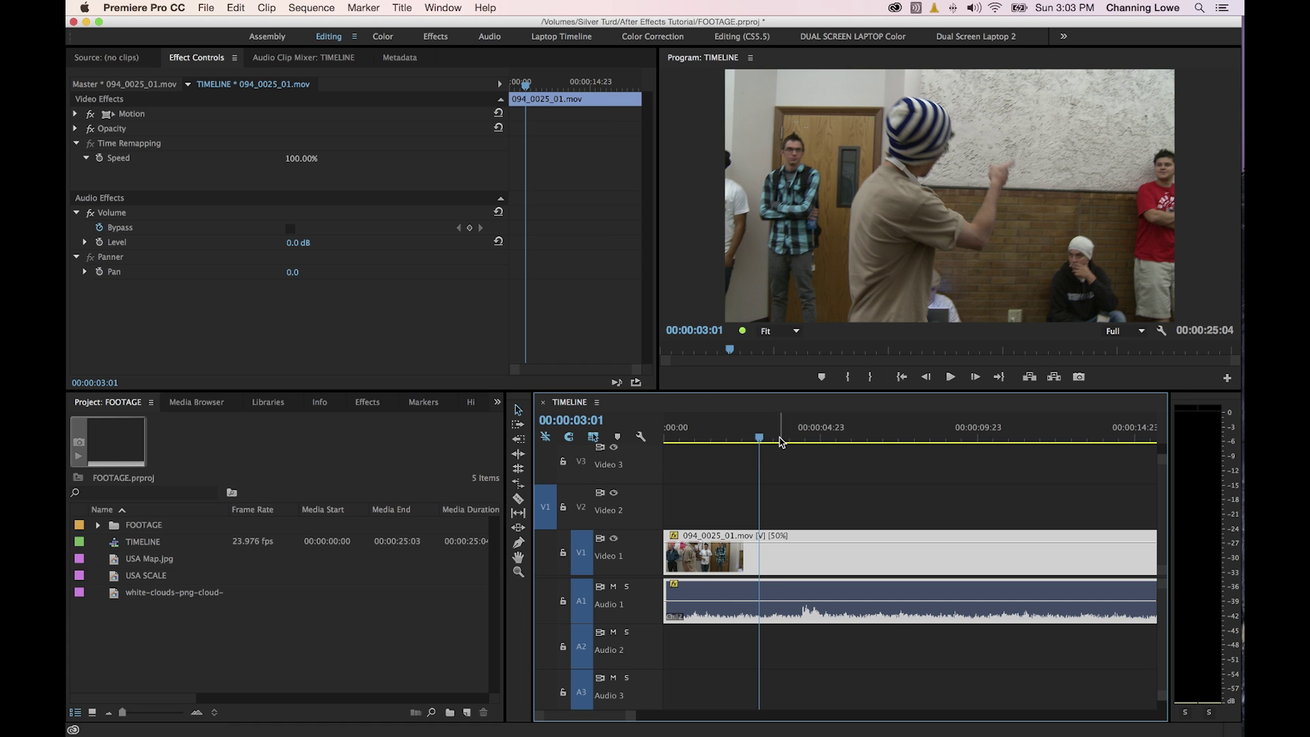
{"action": "key", "text": "minus"}
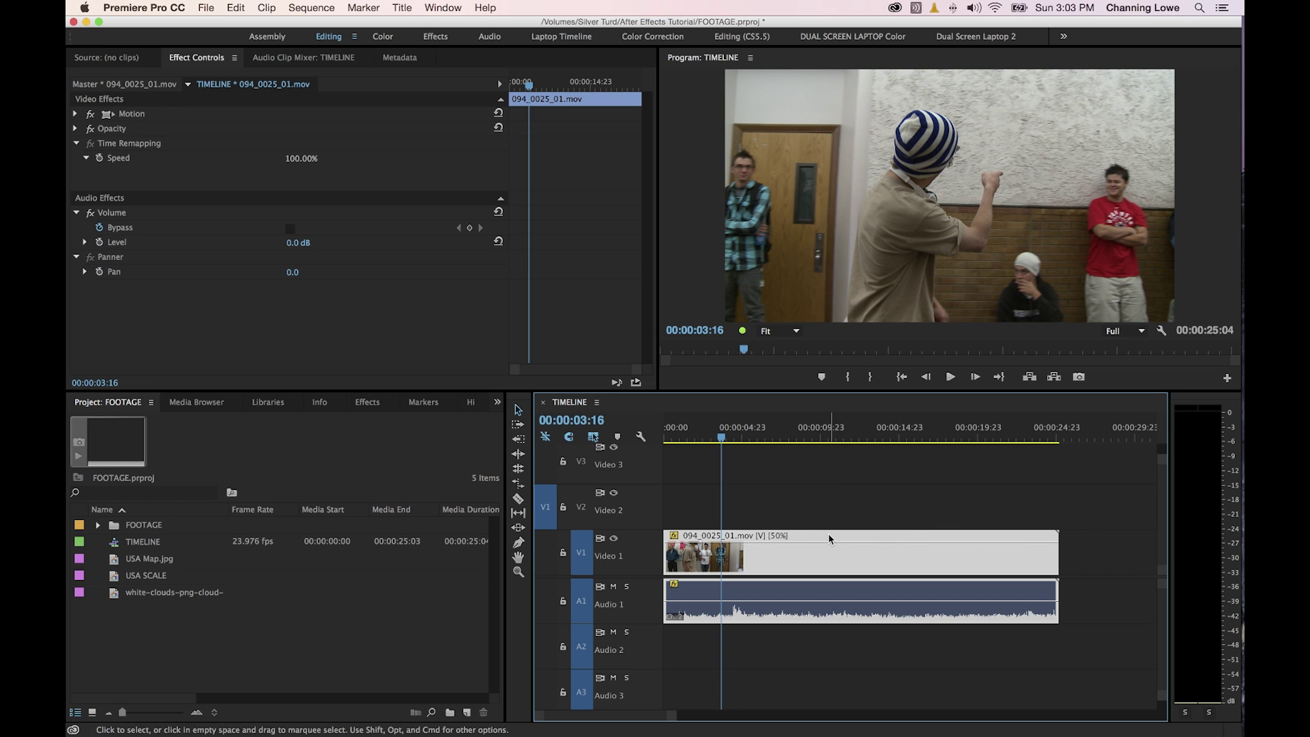
{"action": "right_click", "coordinate": [797, 559]}
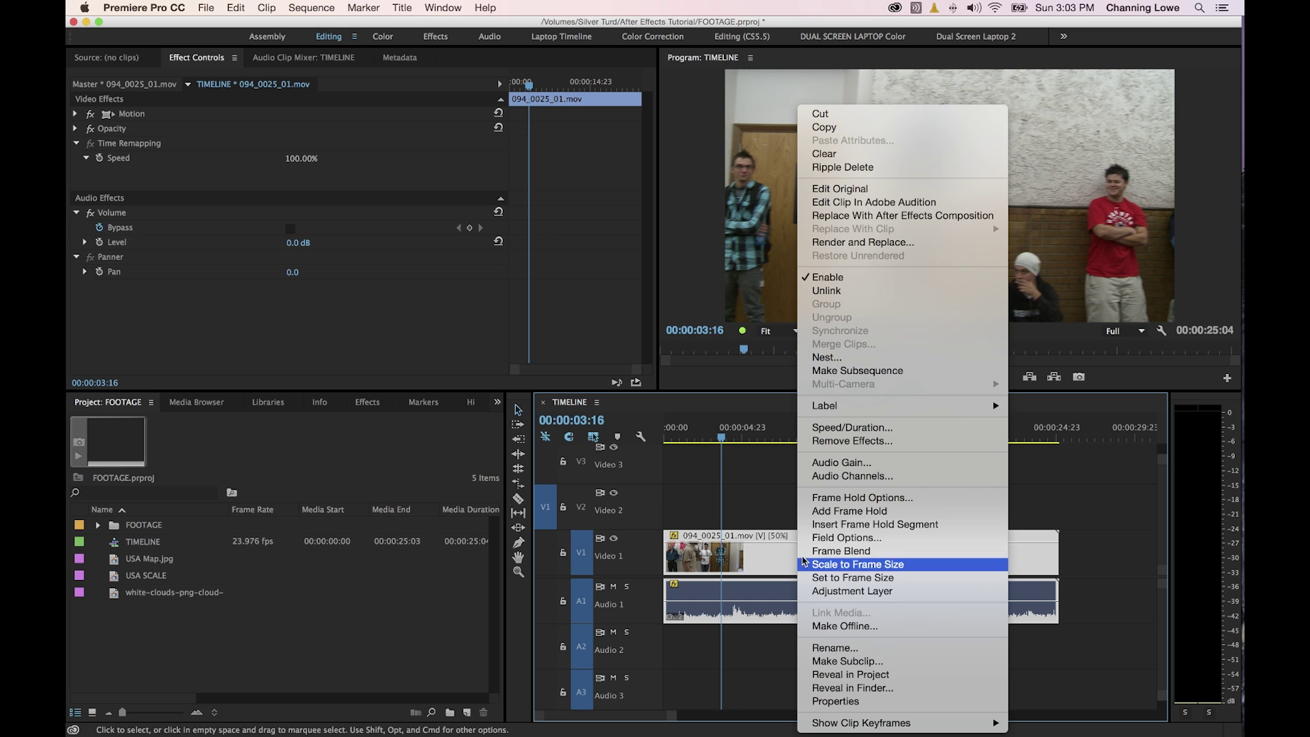
{"action": "left_click", "coordinate": [862, 440]}
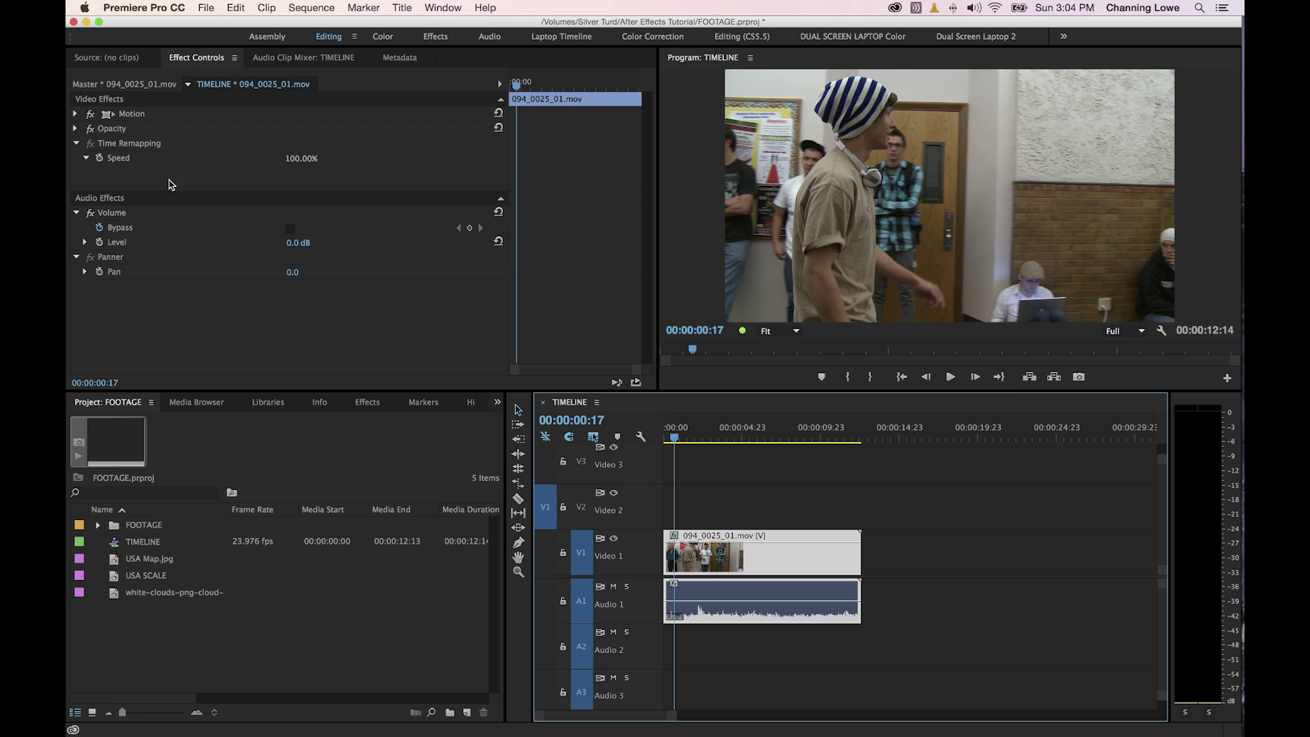
Select Time Remapping and enable keyframing of its Speed property.
{"action": "left_click", "coordinate": [147, 151]}
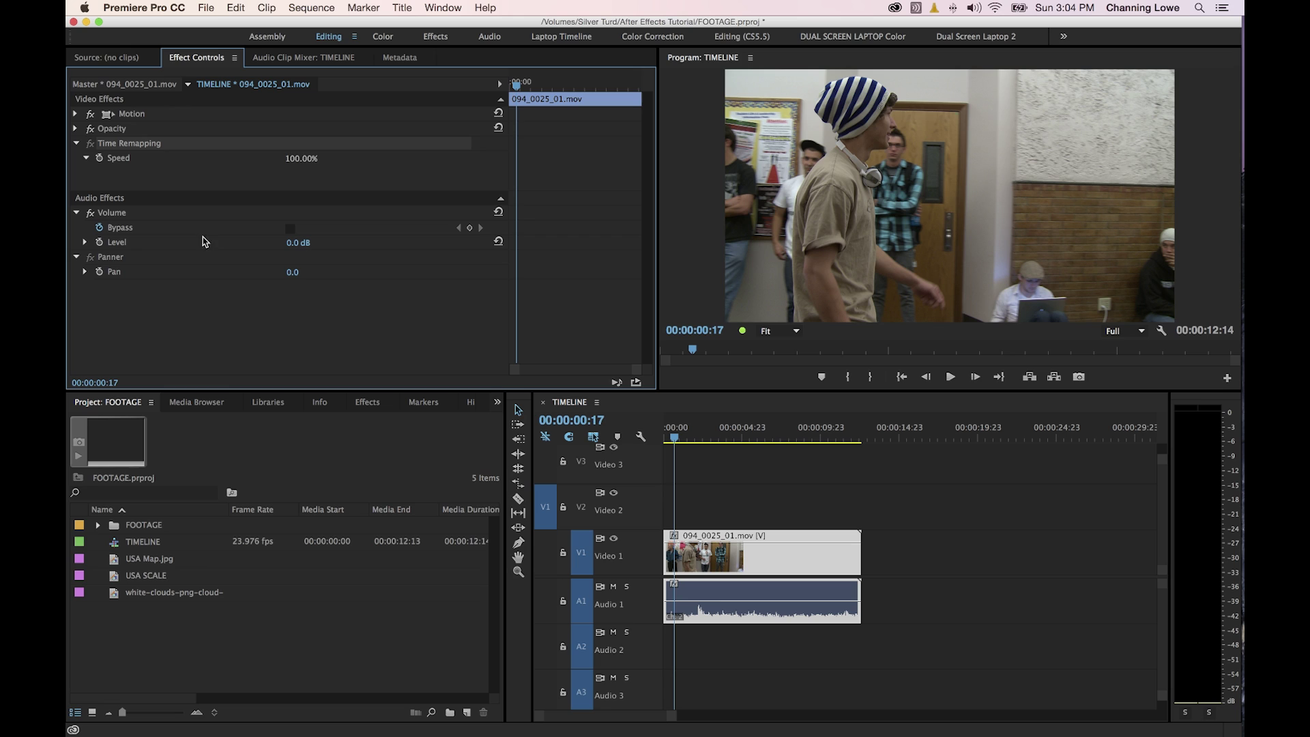
{"action": "left_click", "coordinate": [100, 159]}
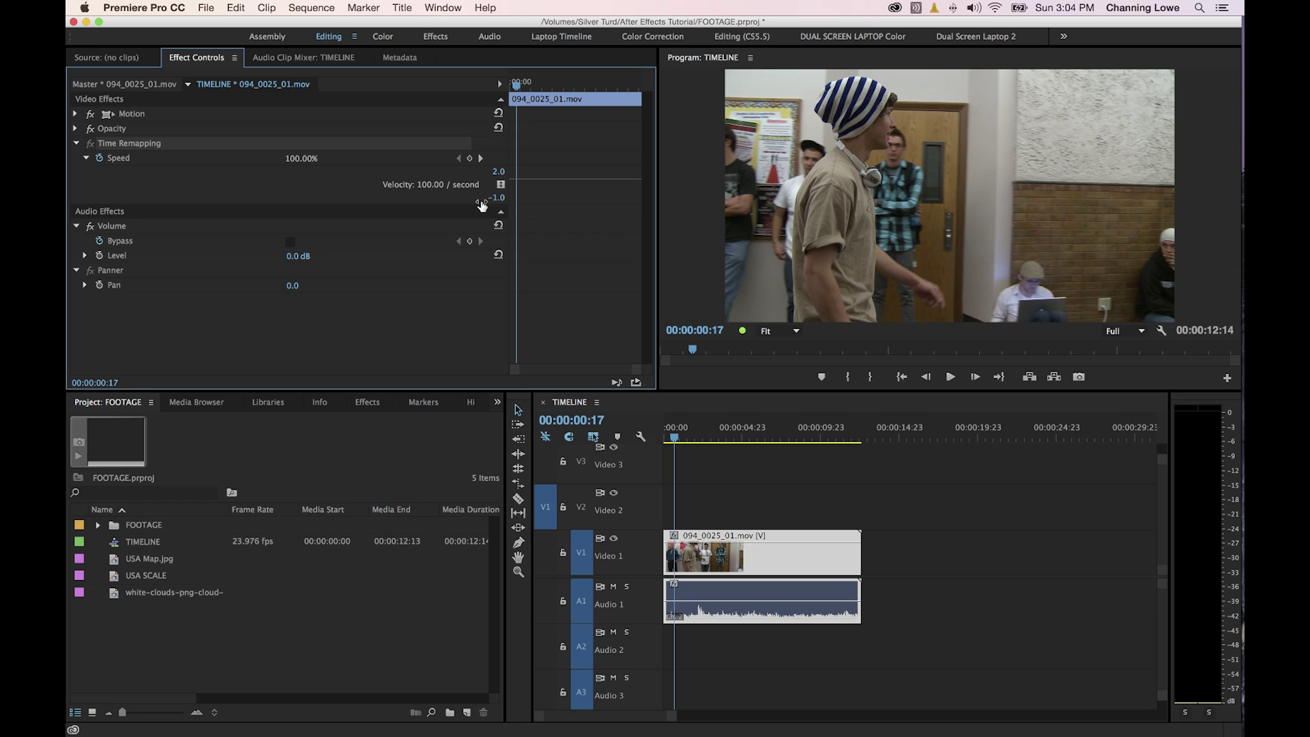
{"action": "key", "text": "grave"}
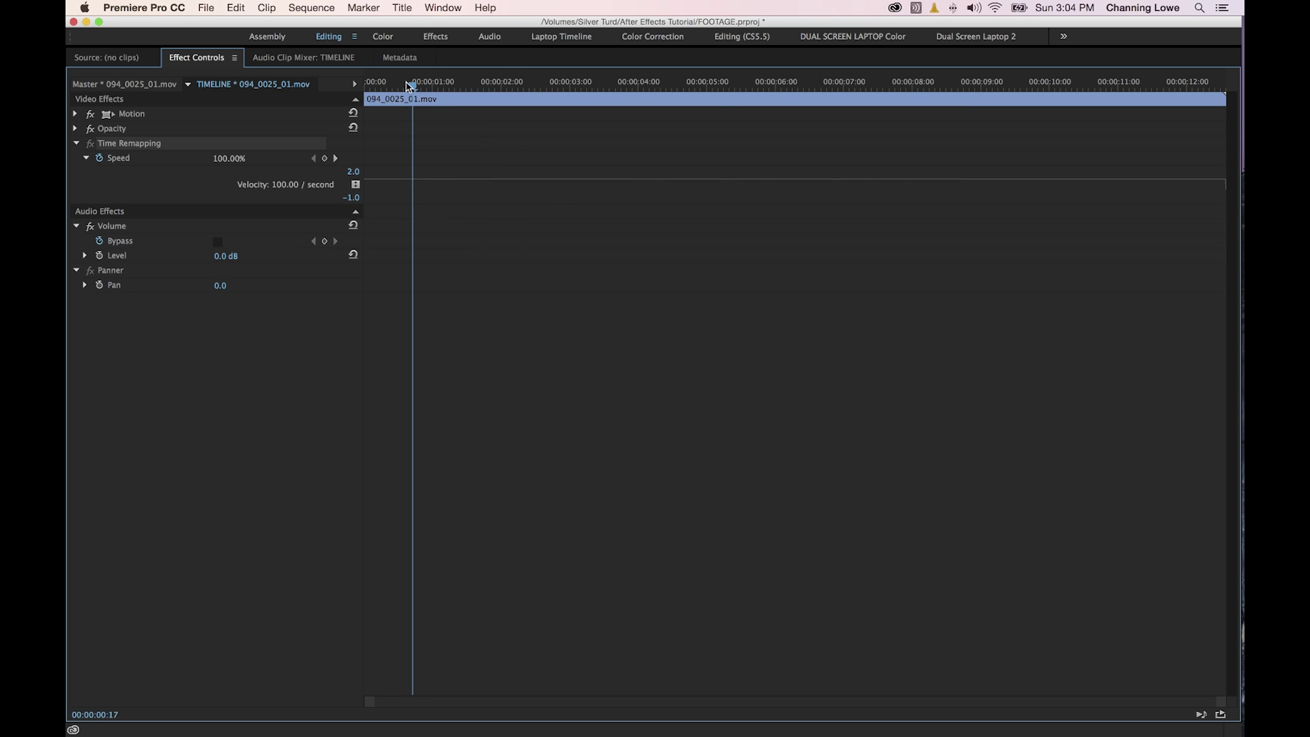
{"action": "left_click_drag", "start_coordinate": [410, 85], "coordinate": [346, 91]}
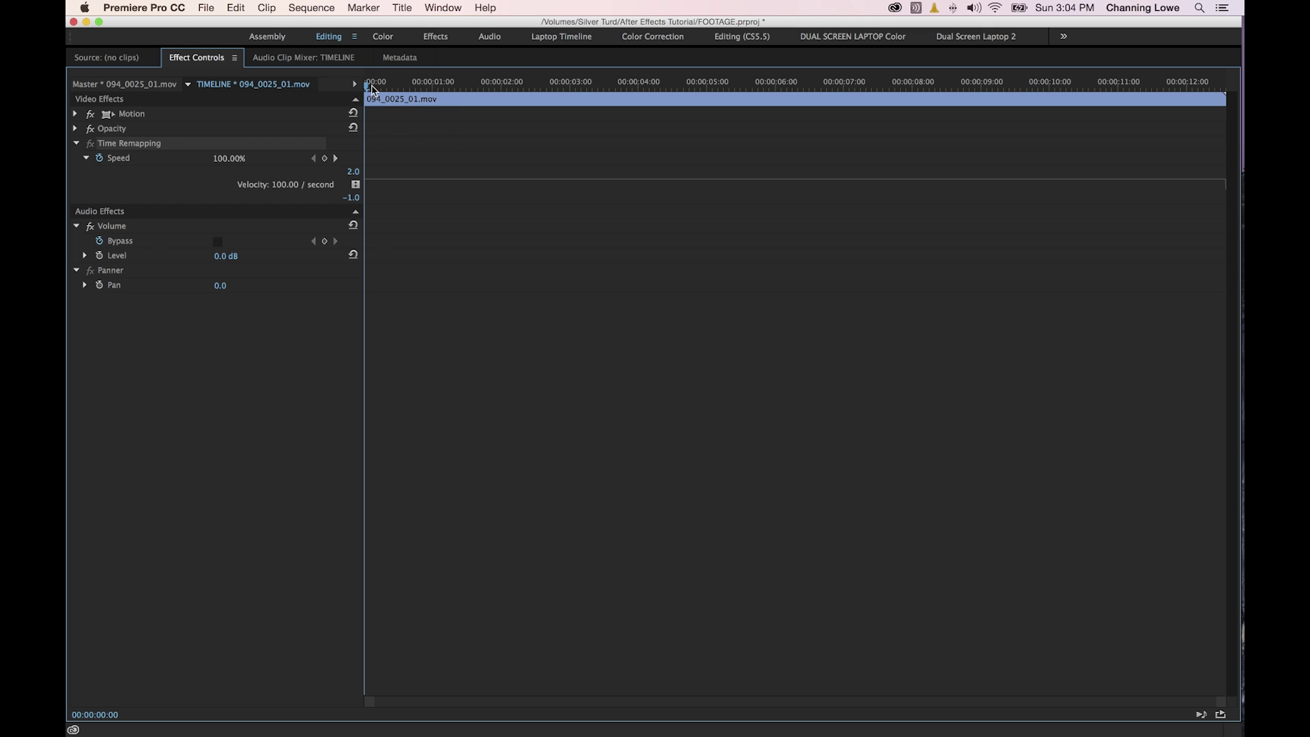
{"action": "left_click_drag", "start_coordinate": [373, 89], "coordinate": [454, 121]}
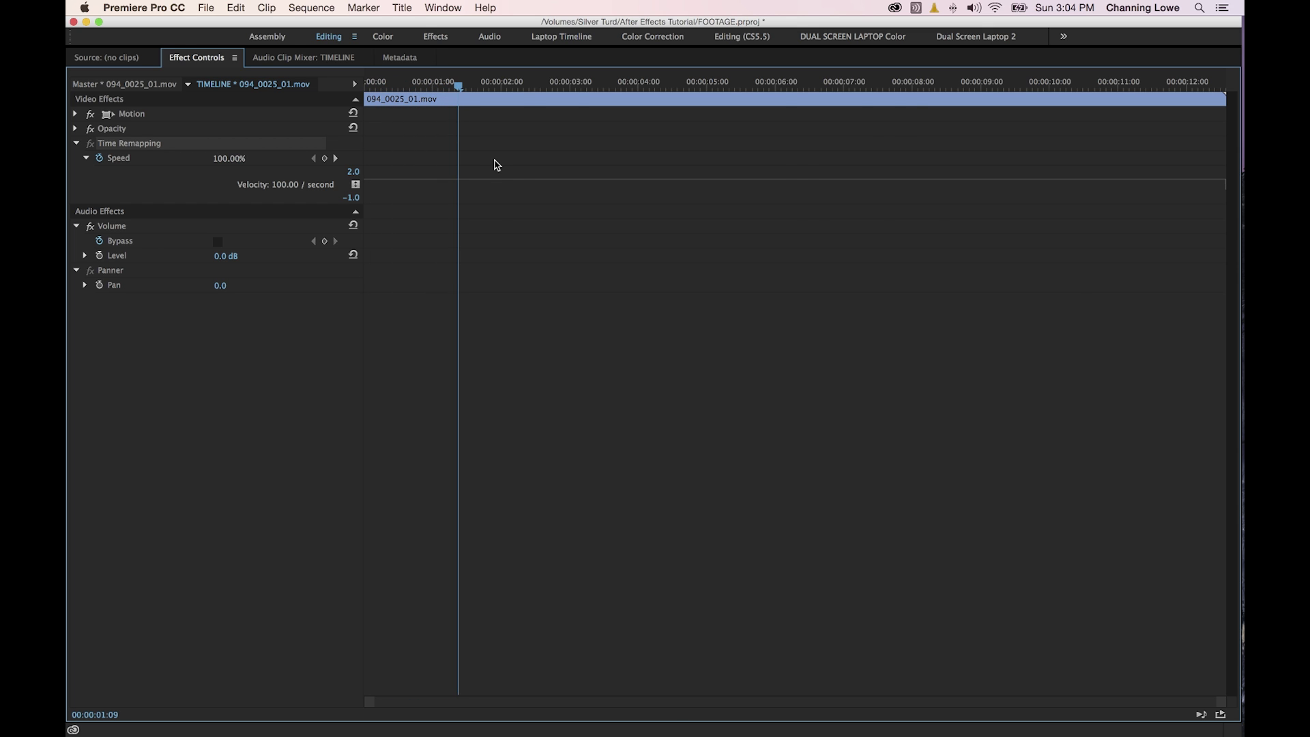
{"action": "key", "text": "grave"}
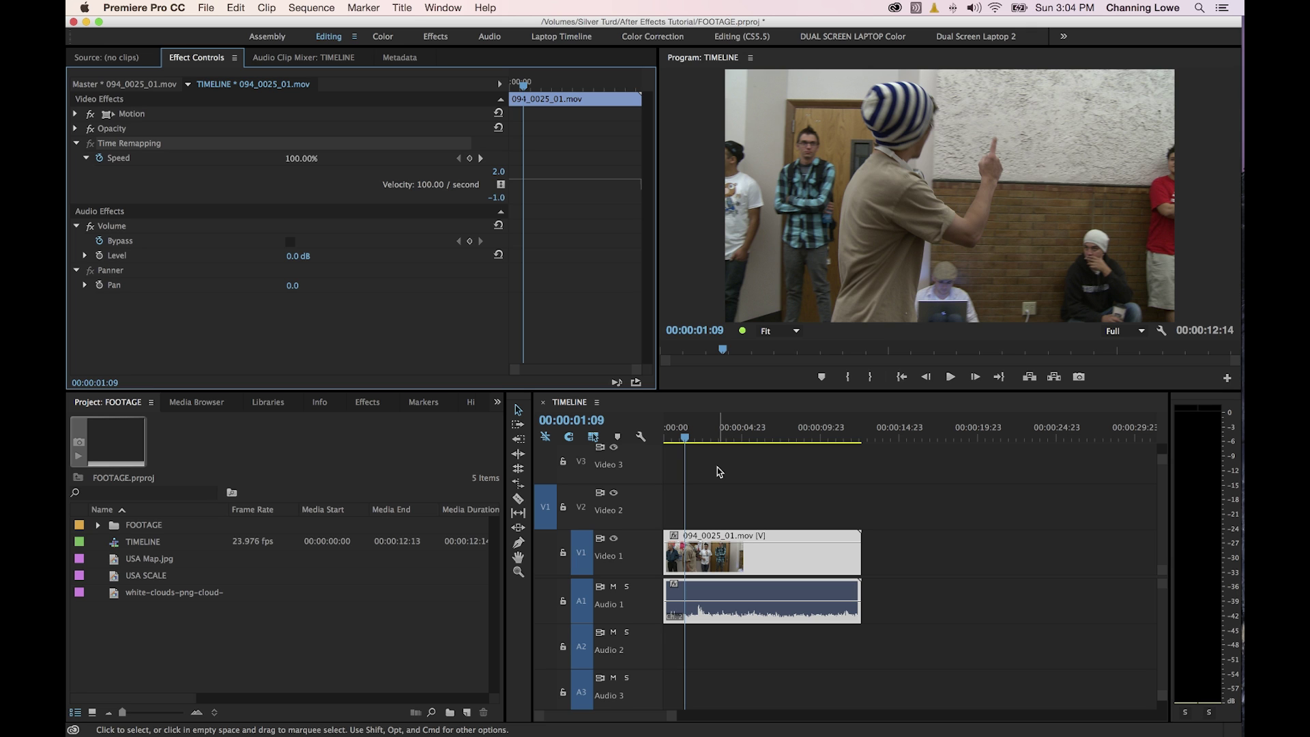
Park the playhead at 00:00:06:10 and maximize the Effect Controls panel.
{"action": "left_click_drag", "start_coordinate": [686, 440], "coordinate": [678, 442]}
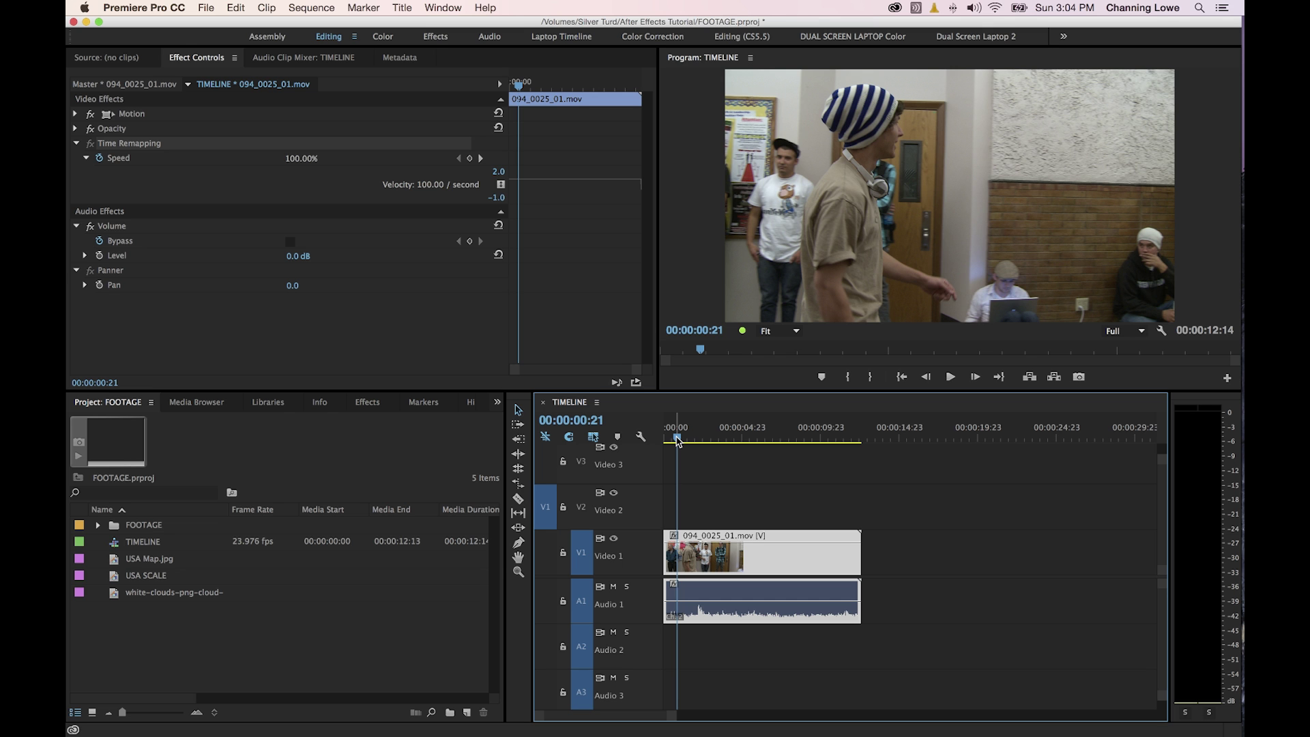
{"action": "left_click_drag", "start_coordinate": [679, 443], "coordinate": [766, 450]}
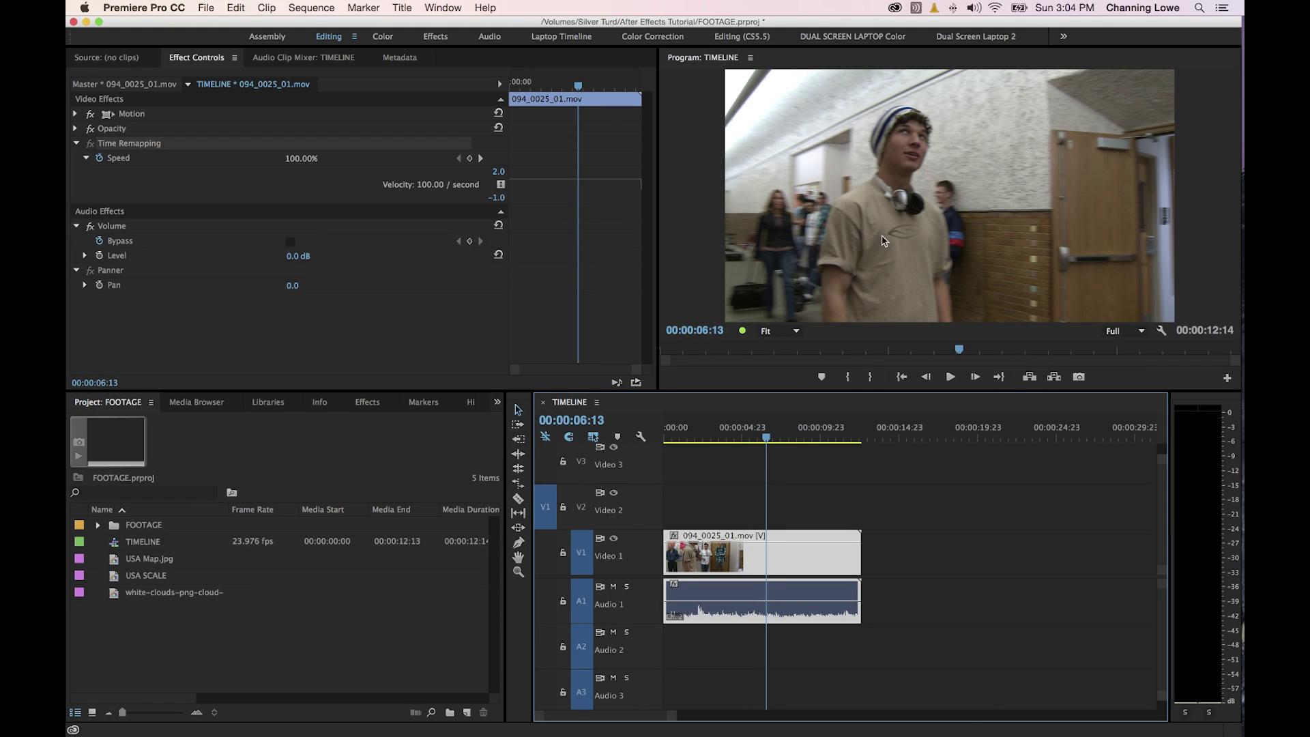
{"action": "left_click", "coordinate": [759, 439]}
{"action": "key", "text": "space"}
{"action": "key", "text": "grave"}
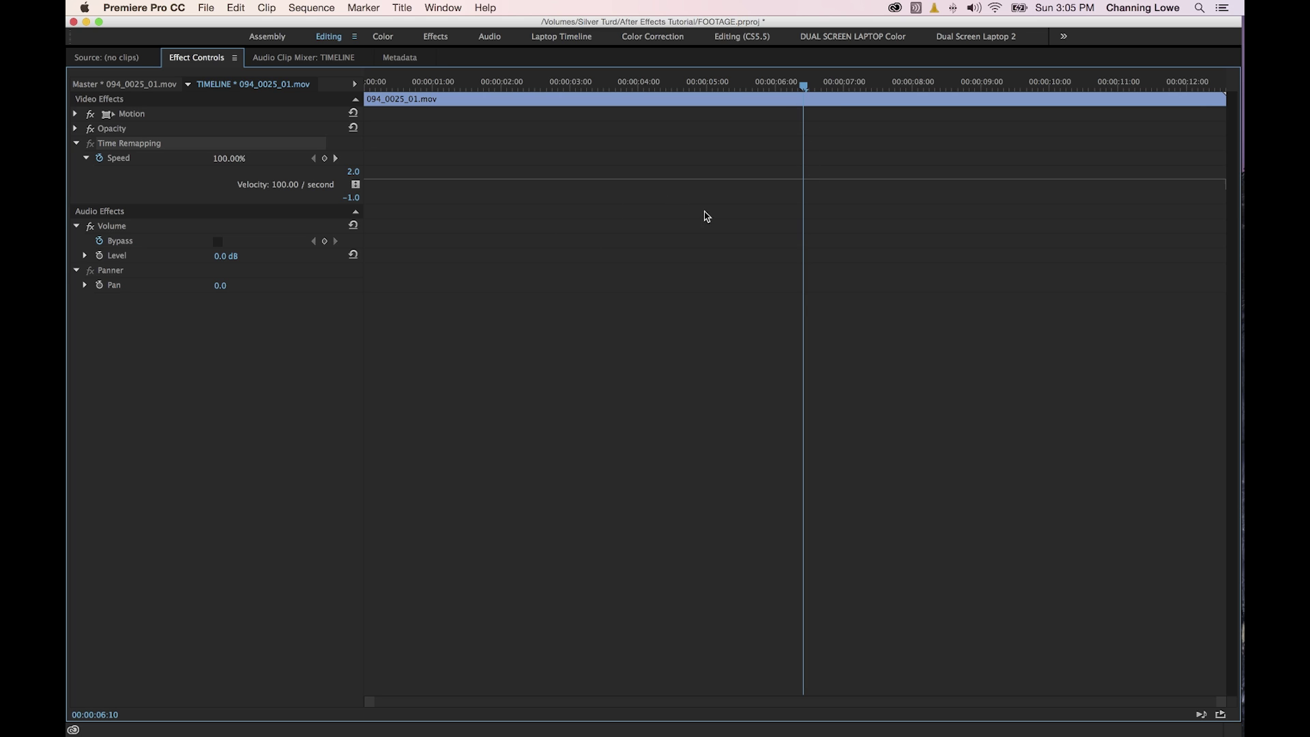
Add a Speed keyframe and raise the velocity band before it to 228%.
{"action": "left_click", "coordinate": [326, 159]}
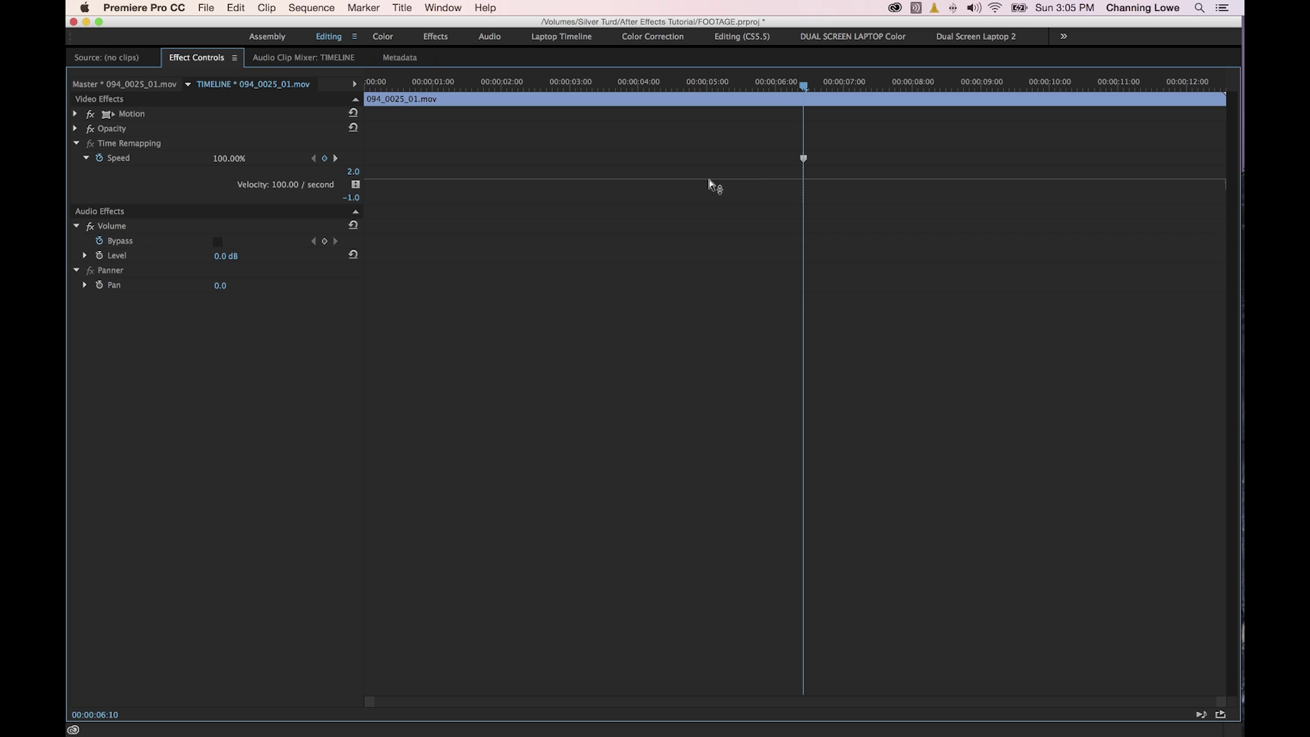
{"action": "left_click_drag", "start_coordinate": [739, 179], "coordinate": [710, 148]}
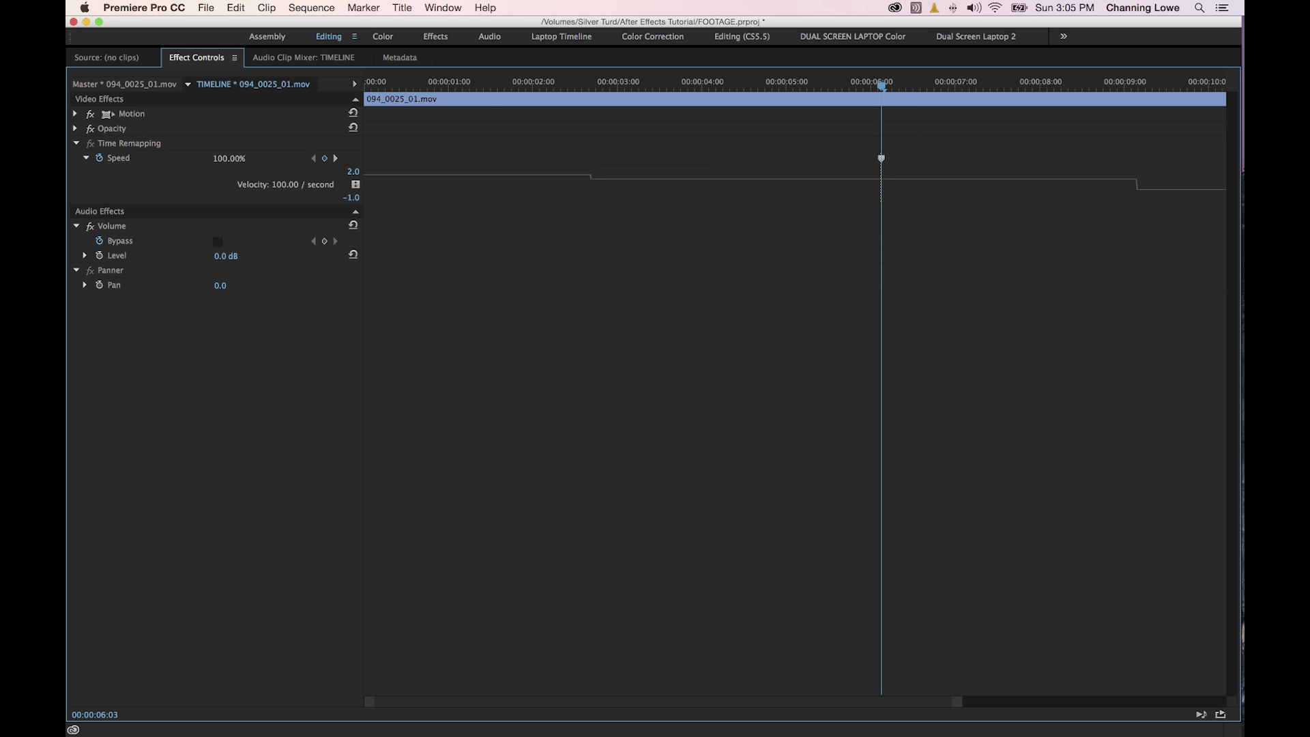
{"action": "left_click_drag", "start_coordinate": [995, 183], "coordinate": [962, 184]}
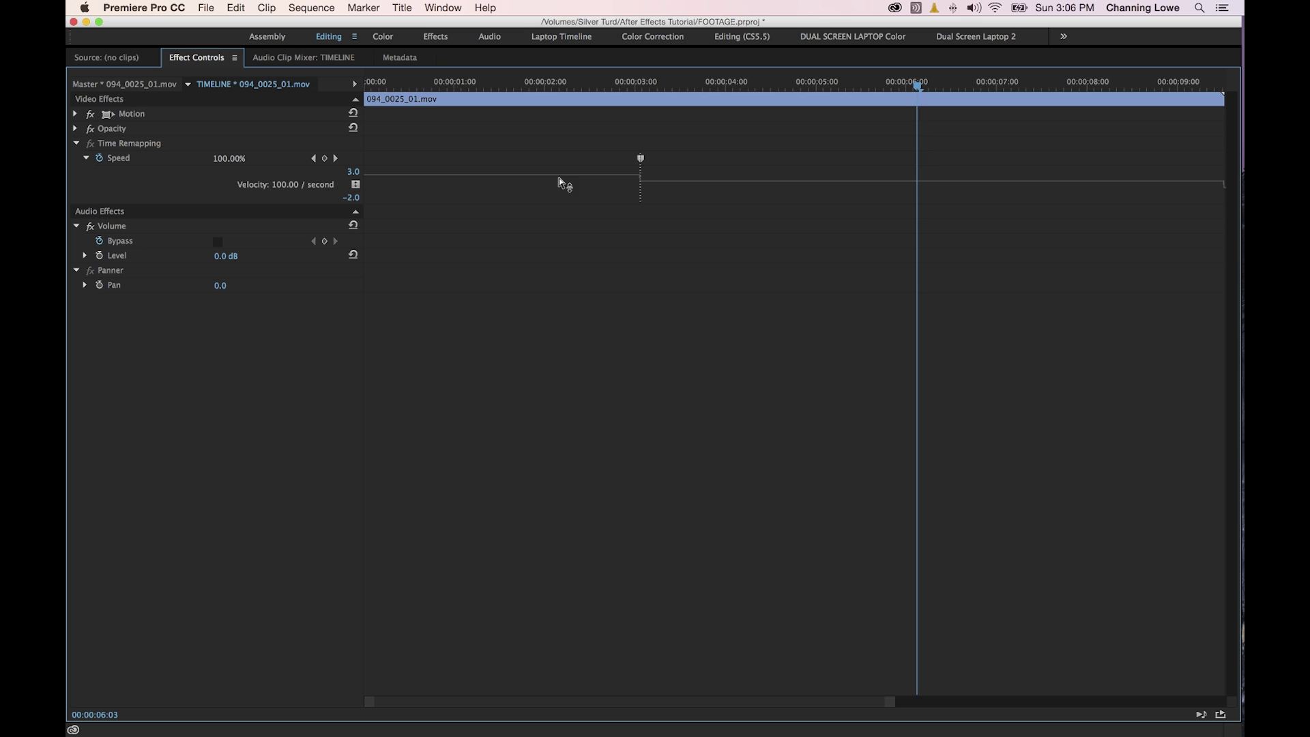
{"action": "left_click_drag", "start_coordinate": [559, 183], "coordinate": [561, 168]}
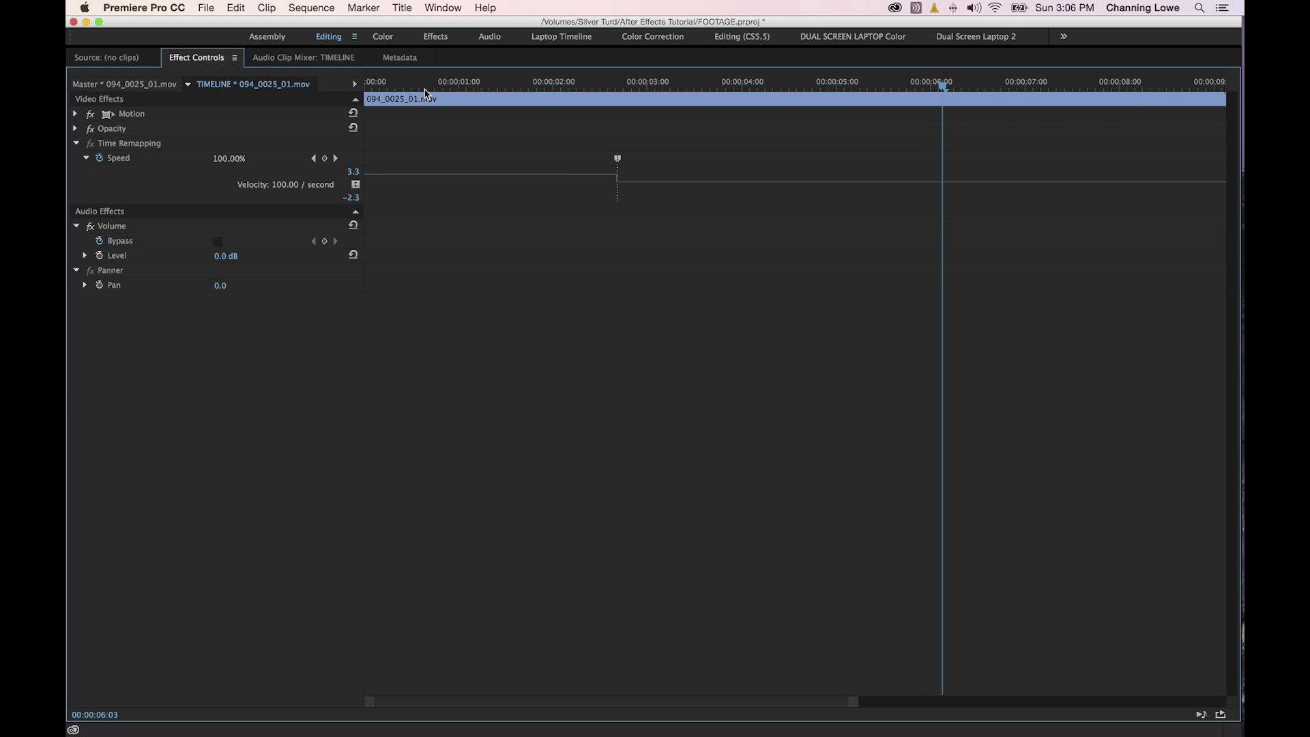
{"action": "key", "text": "grave"}
{"action": "left_click", "coordinate": [680, 438]}
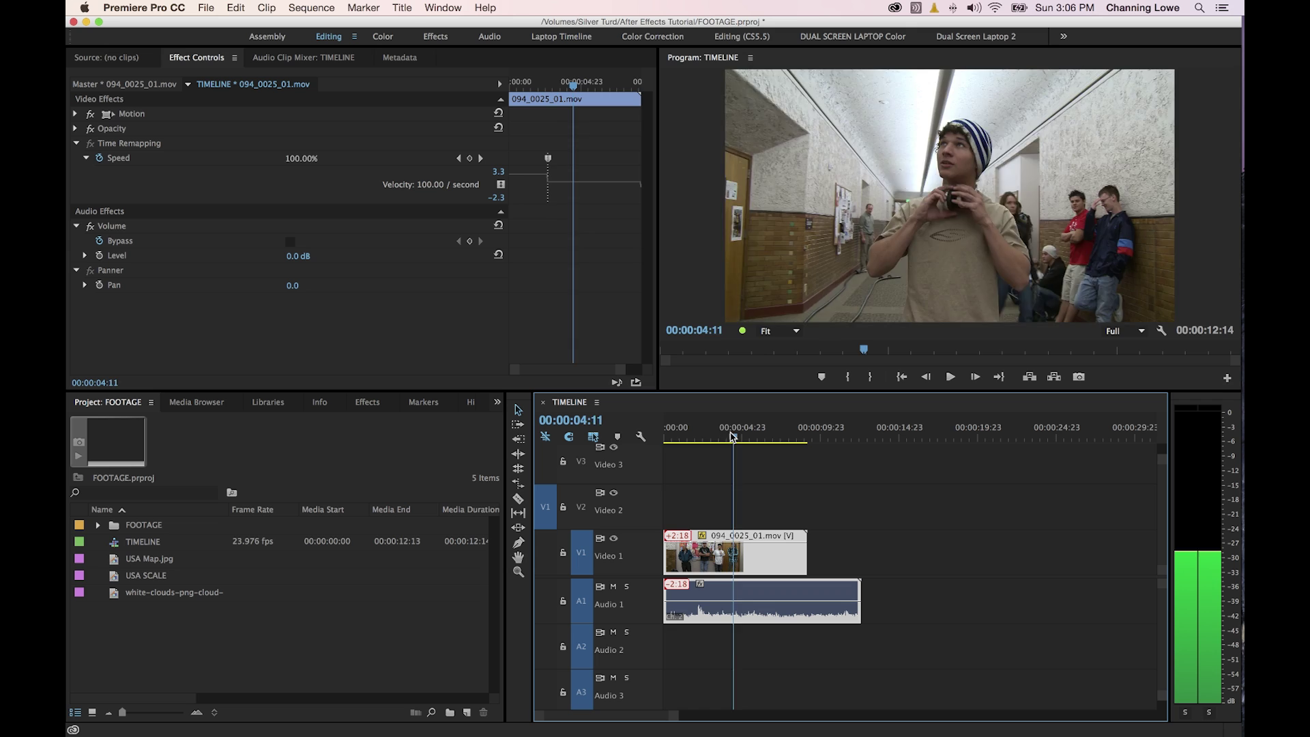
Delete the clip's audio on Audio 1 and start playback from the clip start.
{"action": "left_click_drag", "start_coordinate": [680, 438], "coordinate": [666, 438]}
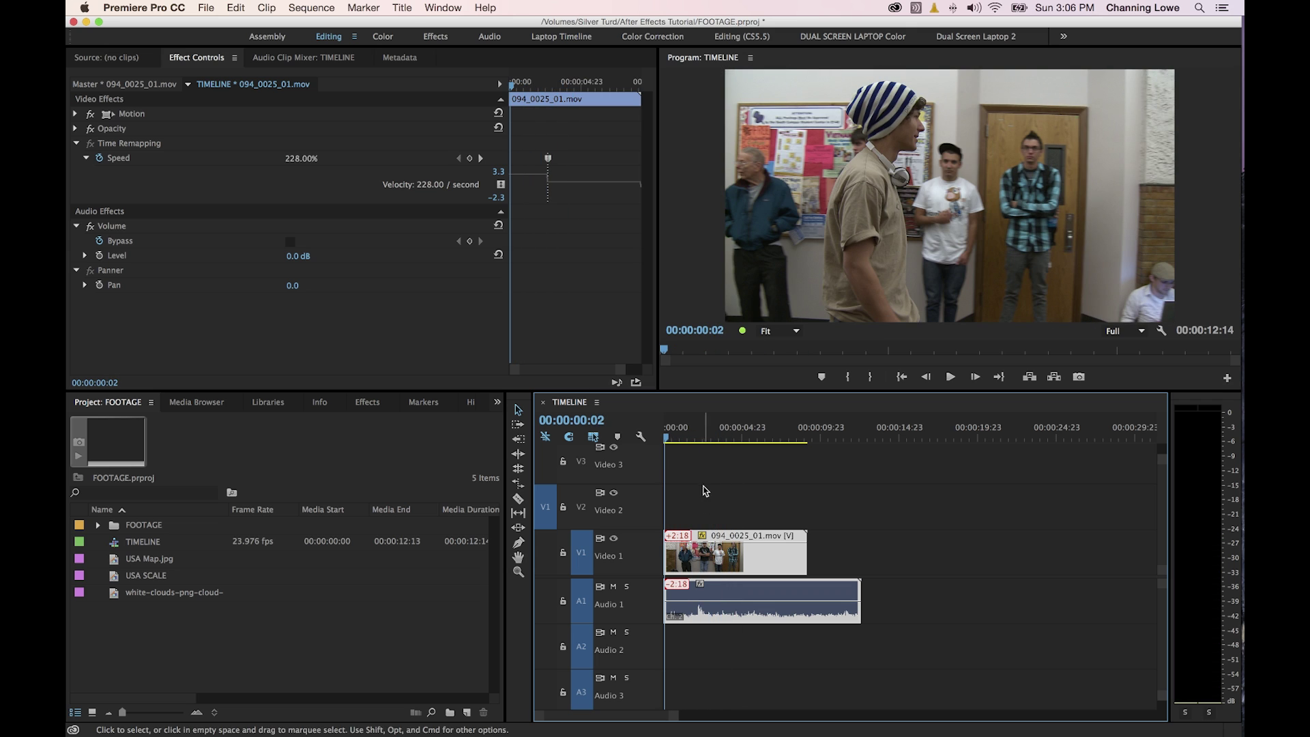
{"action": "left_click", "coordinate": [709, 617]}
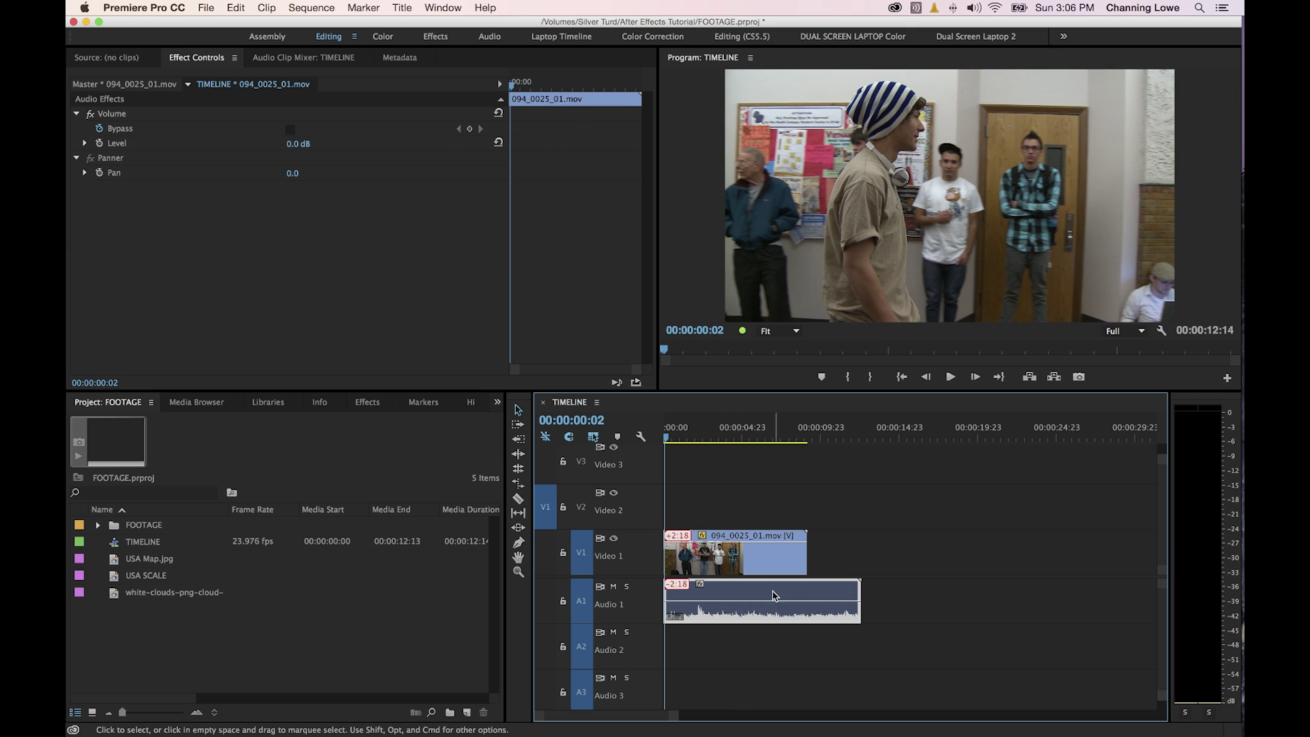
{"action": "key", "text": "Delete"}
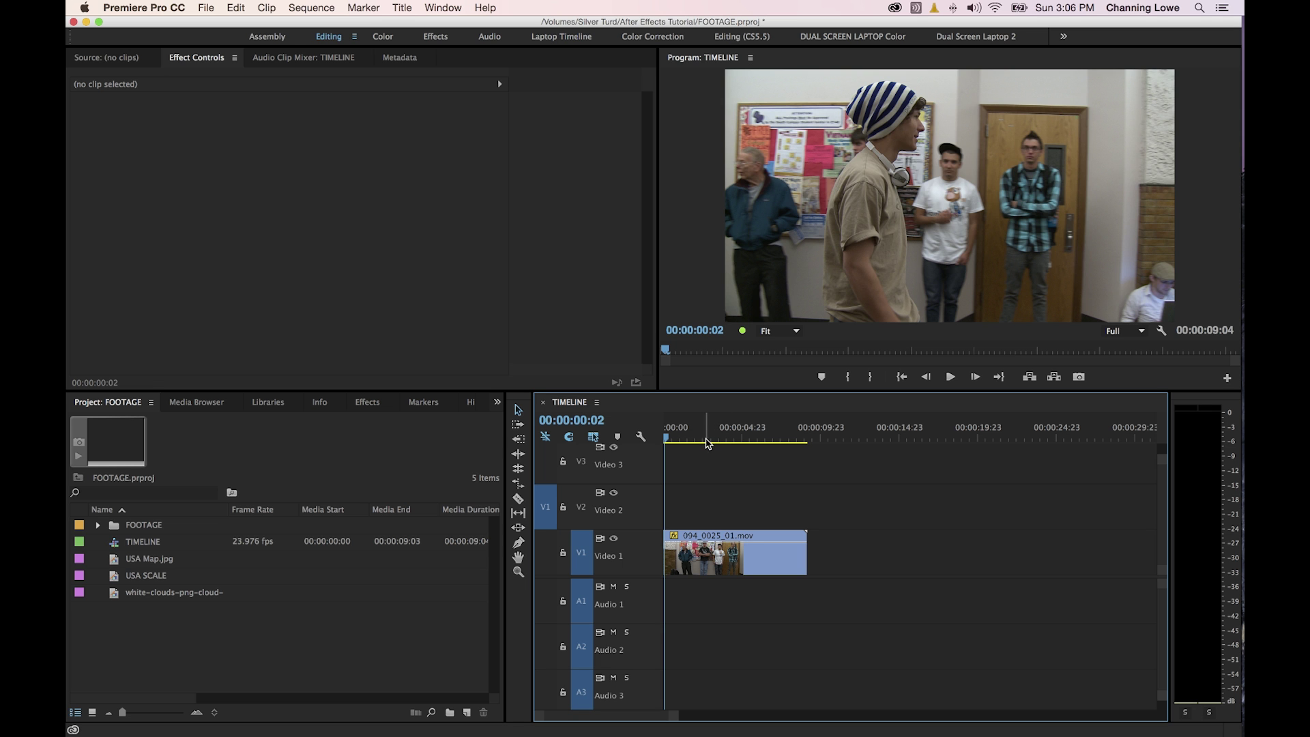
{"action": "key", "text": "space"}
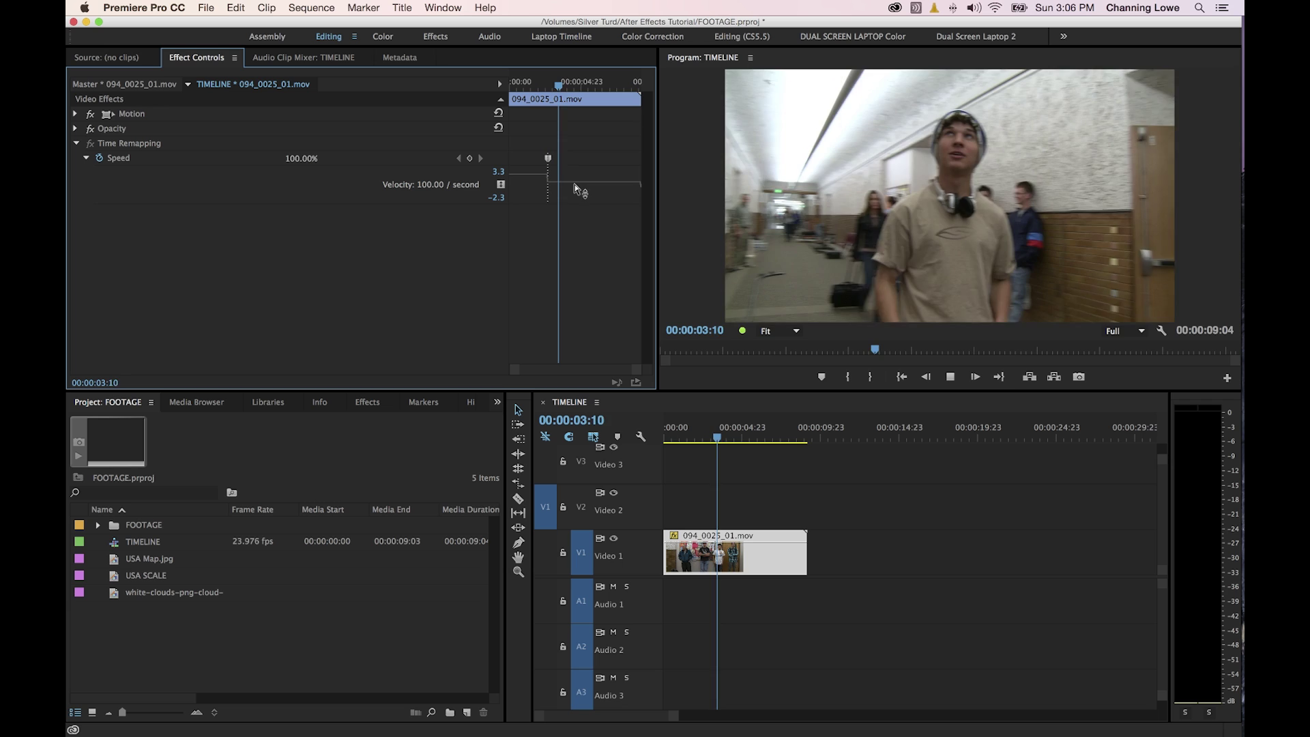
Slow the section after the speed keyframe down to 44%.
{"action": "key", "text": "space"}
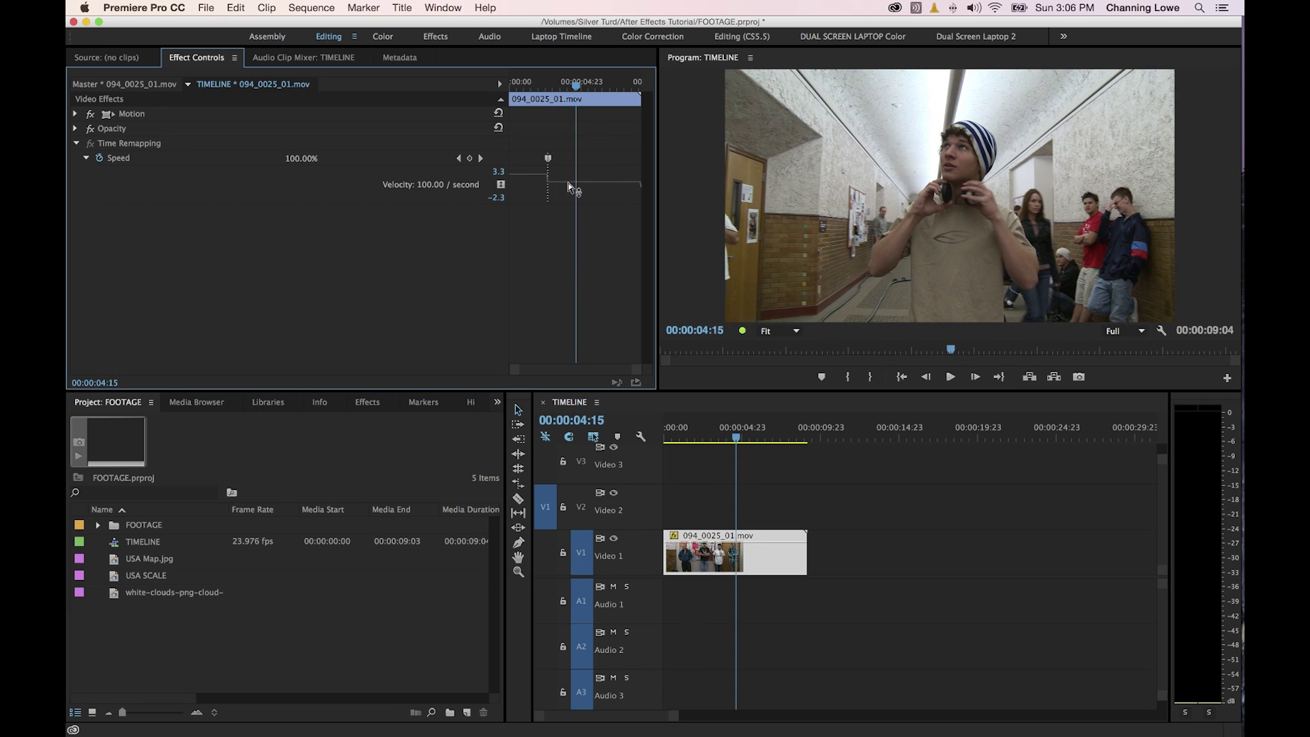
{"action": "left_click_drag", "start_coordinate": [568, 189], "coordinate": [569, 194]}
{"action": "left_click_drag", "start_coordinate": [427, 194], "coordinate": [427, 196]}
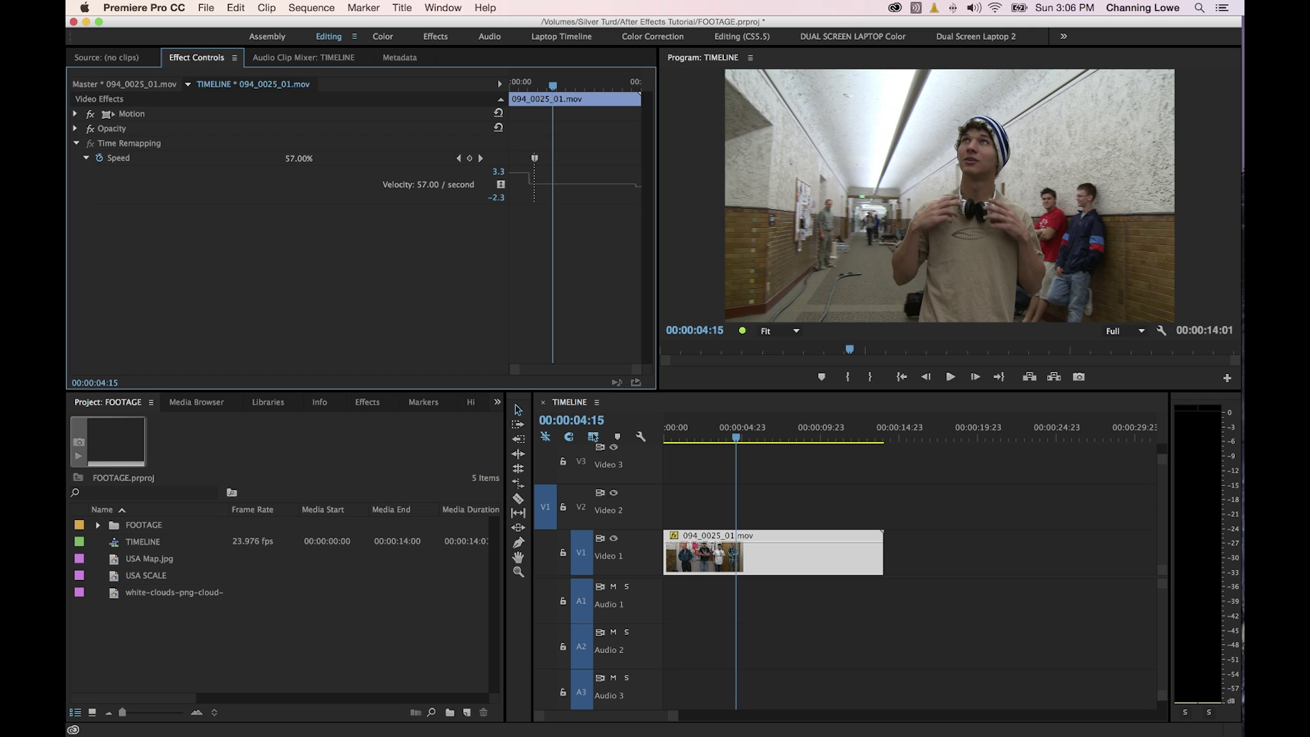
{"action": "left_click_drag", "start_coordinate": [561, 185], "coordinate": [434, 196]}
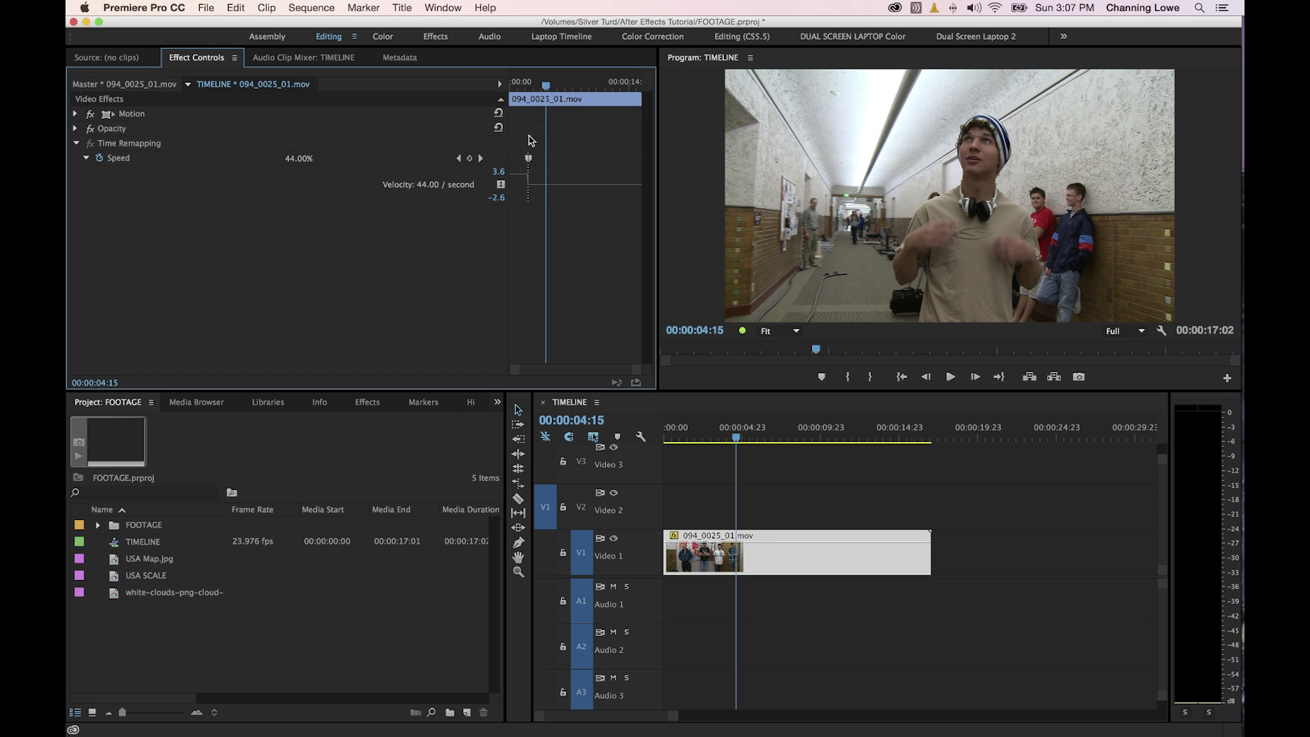
Play the retimed clip from the start, maximize Effect Controls, and save the project.
{"action": "key", "text": "Home"}
{"action": "key", "text": "space"}
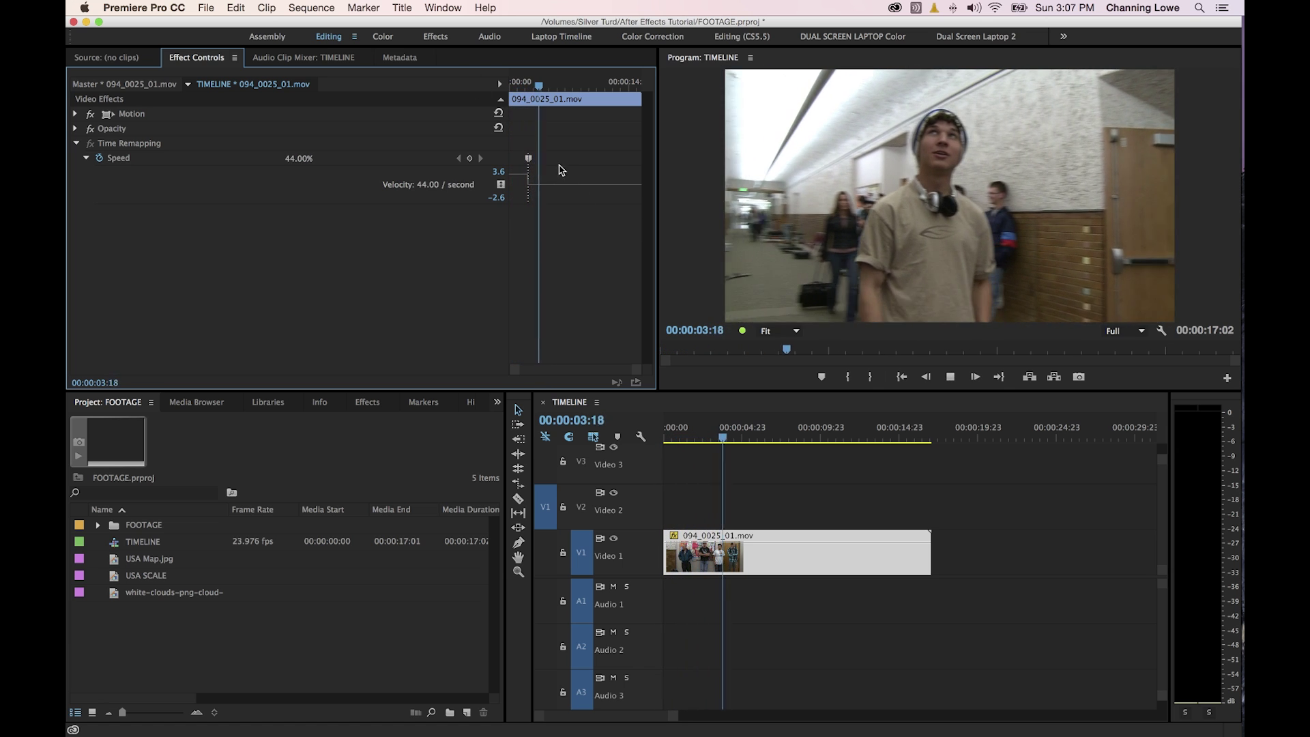
{"action": "key", "text": "space"}
{"action": "key", "text": "Home"}
{"action": "key", "text": "space"}
{"action": "key", "text": "space"}
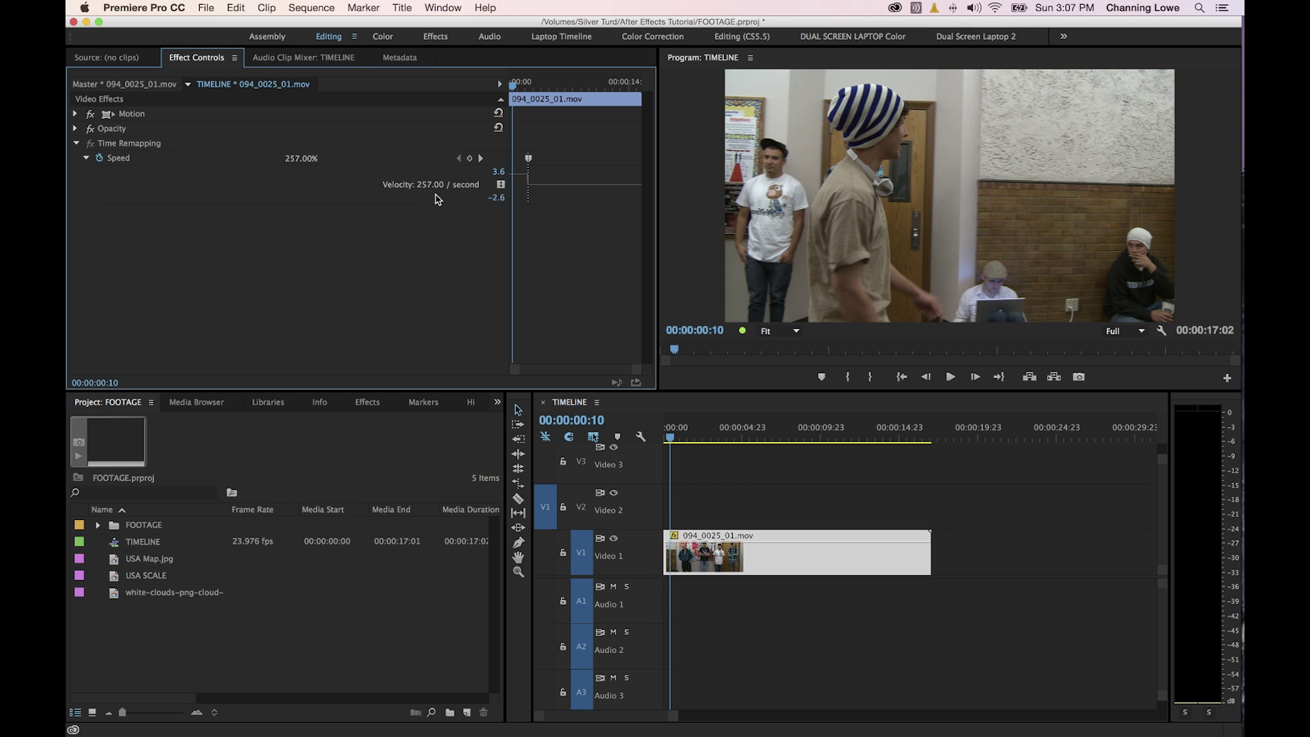
{"action": "key", "text": "space"}
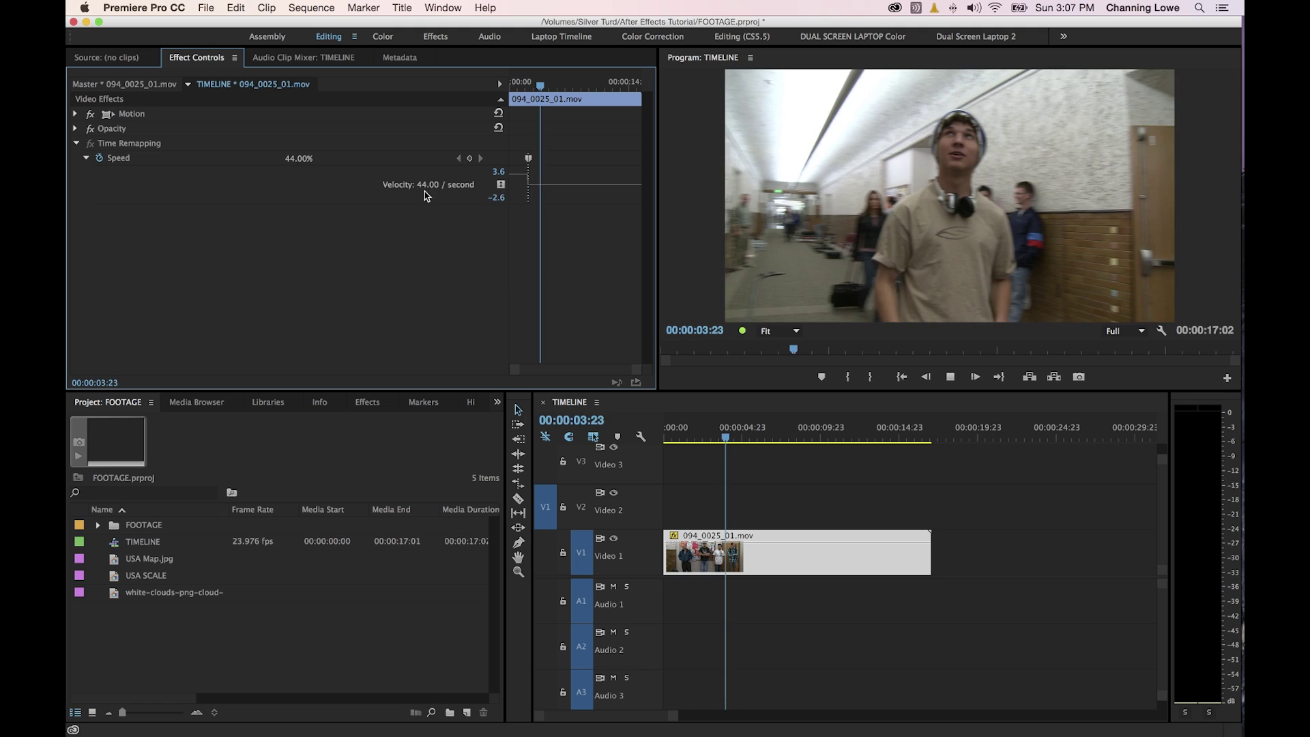
{"action": "key", "text": "space"}
{"action": "key", "text": "grave"}
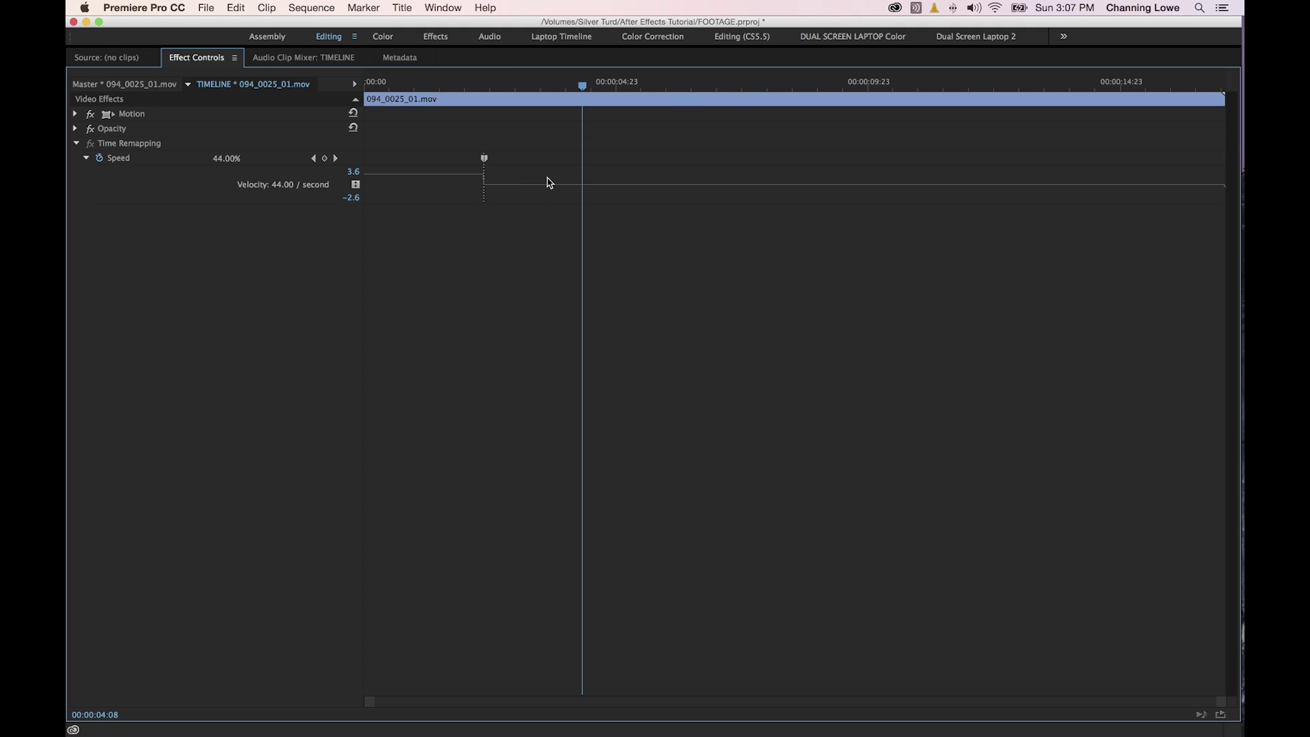
{"action": "key", "text": "cmd+s"}
Move the speed keyframe slightly earlier and raise the opening section to 311%.
{"action": "left_click_drag", "start_coordinate": [482, 179], "coordinate": [456, 163]}
{"action": "left_click_drag", "start_coordinate": [451, 82], "coordinate": [423, 94]}
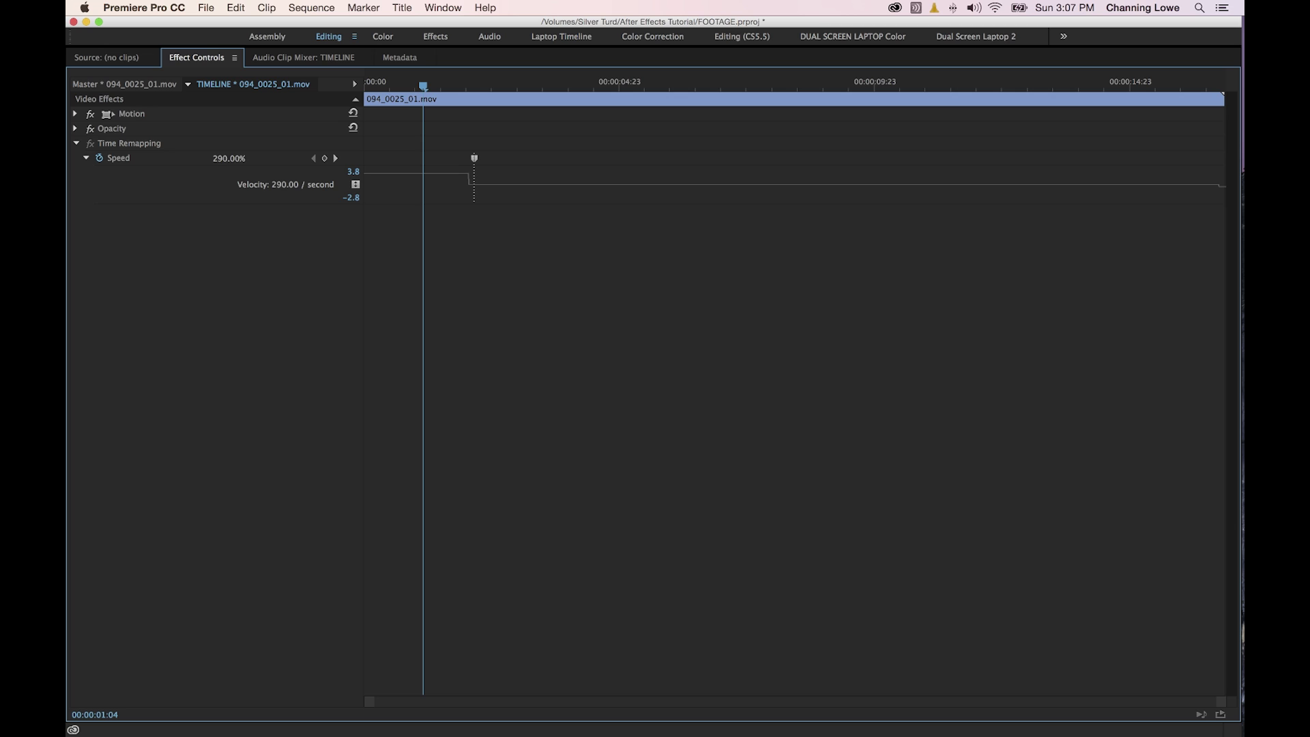
{"action": "left_click_drag", "start_coordinate": [285, 187], "coordinate": [285, 187]}
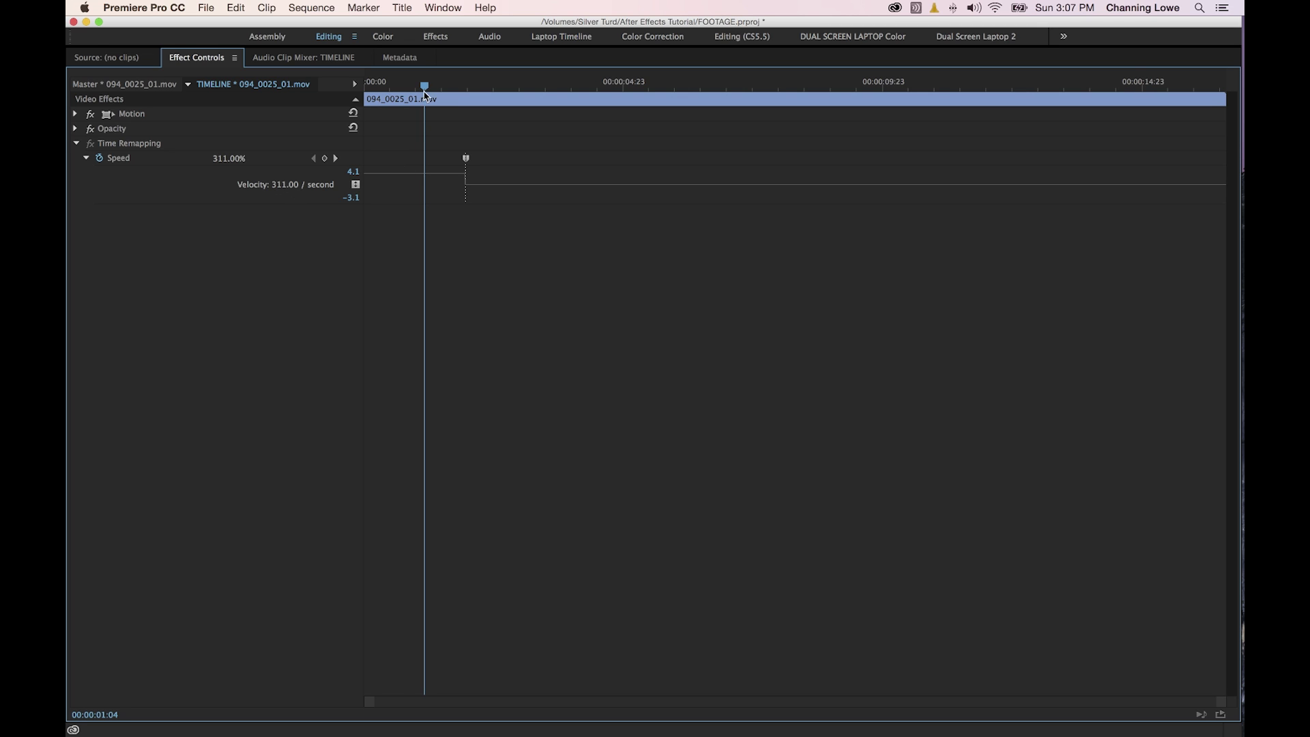
{"action": "left_click_drag", "start_coordinate": [425, 96], "coordinate": [481, 94]}
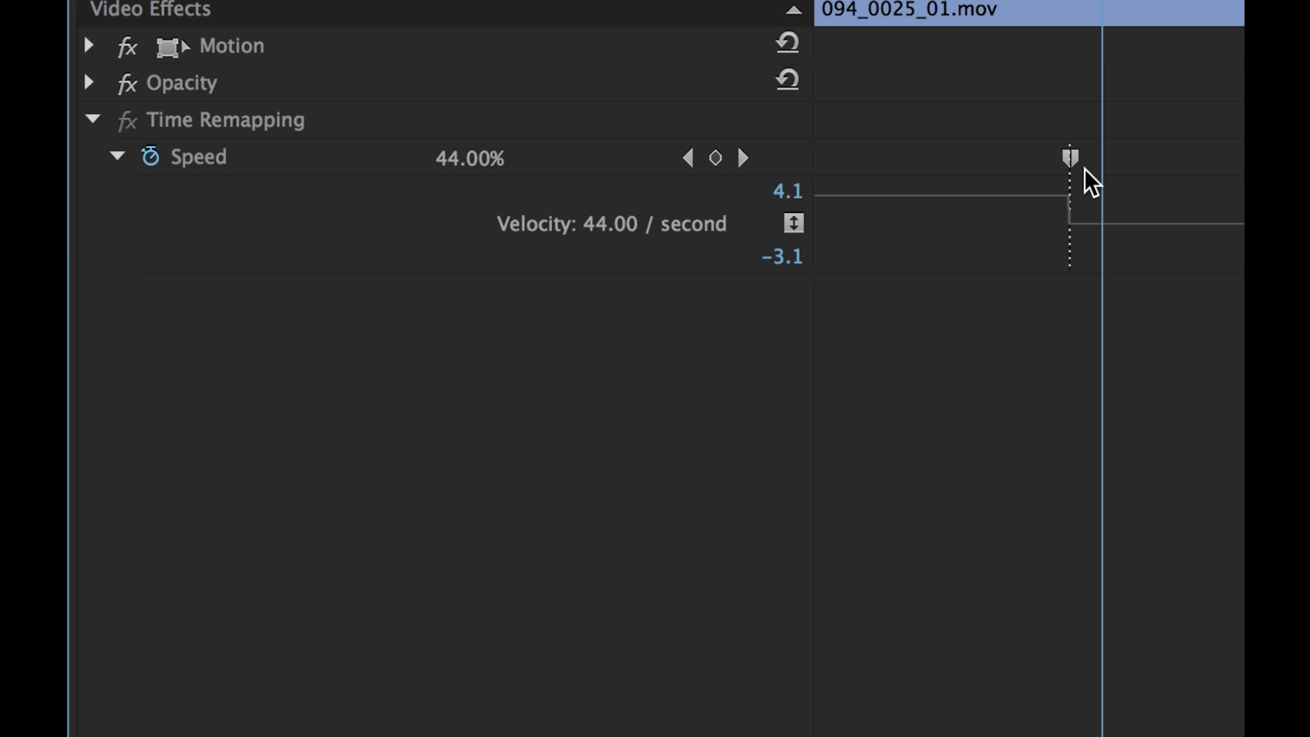
Split the Speed keyframe into a short ramp easing from 311% down to 44%.
{"action": "left_click_drag", "start_coordinate": [1073, 161], "coordinate": [1121, 174]}
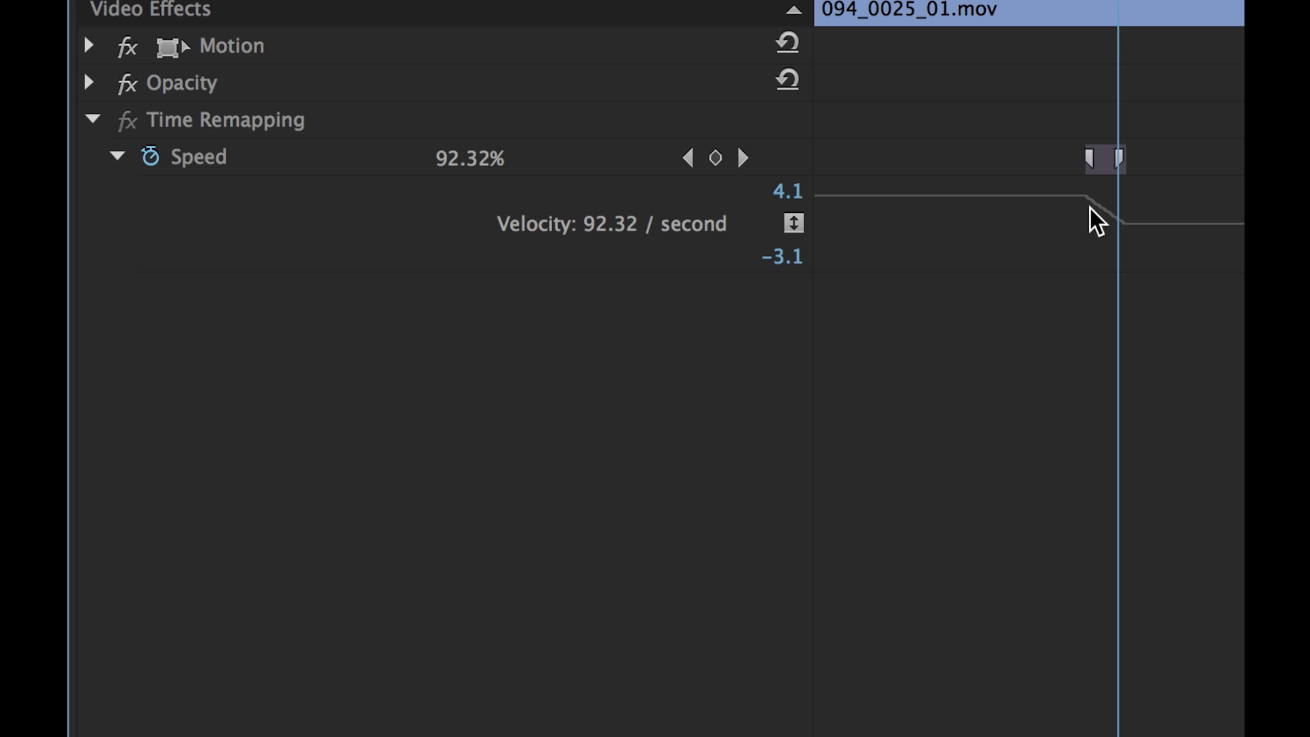
{"action": "left_click_drag", "start_coordinate": [1094, 166], "coordinate": [1069, 167]}
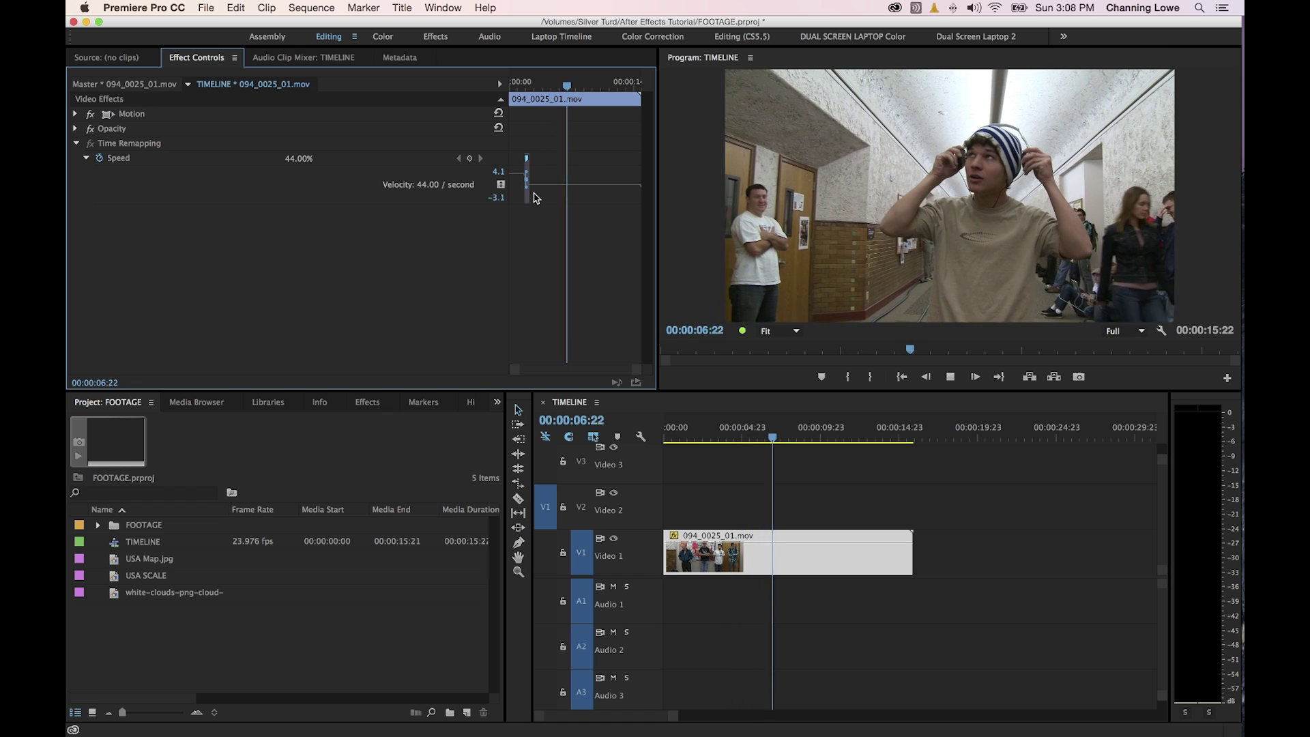
Return the section after the speed ramp to 100% normal speed.
{"action": "key", "text": "space"}
{"action": "left_click", "coordinate": [550, 189]}
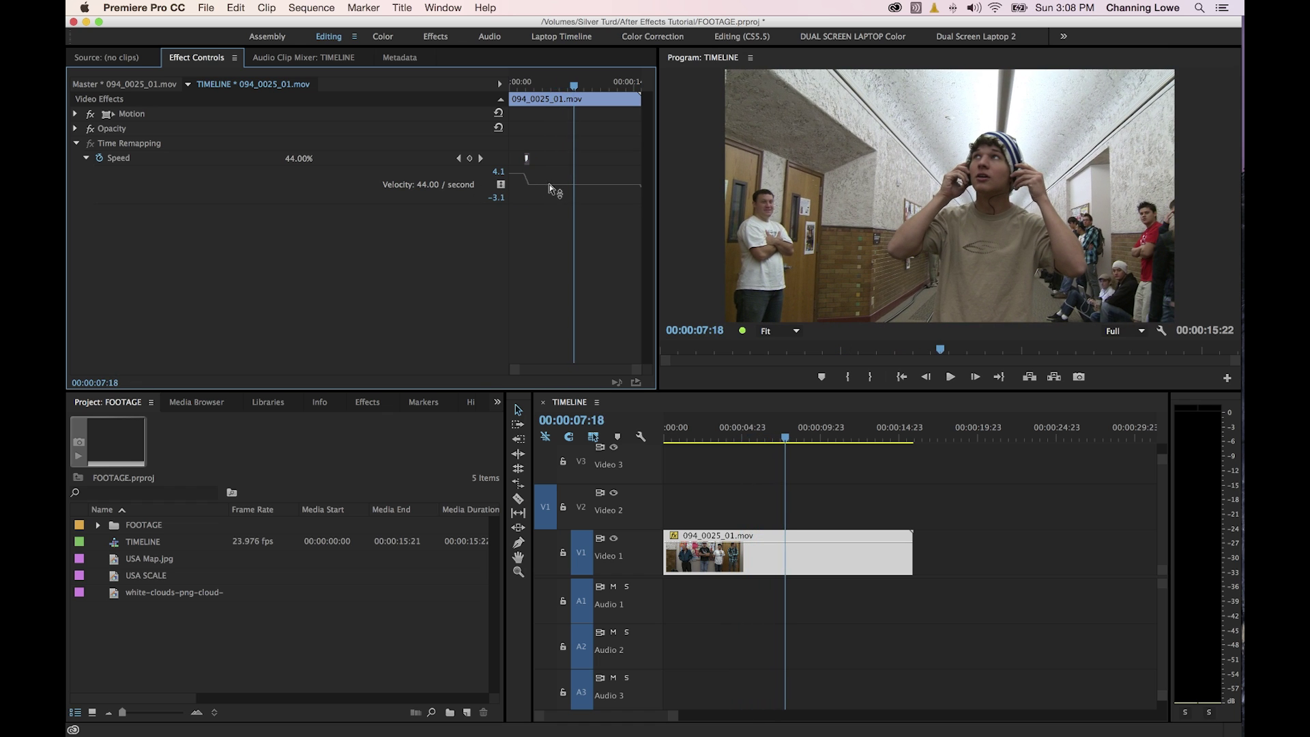
{"action": "left_click_drag", "start_coordinate": [550, 185], "coordinate": [551, 179]}
{"action": "mouse_move", "coordinate": [551, 183]}
{"action": "left_mouse_down"}
{"action": "mouse_move", "coordinate": [545, 163]}
{"action": "mouse_move", "coordinate": [564, 163]}
{"action": "left_mouse_up"}
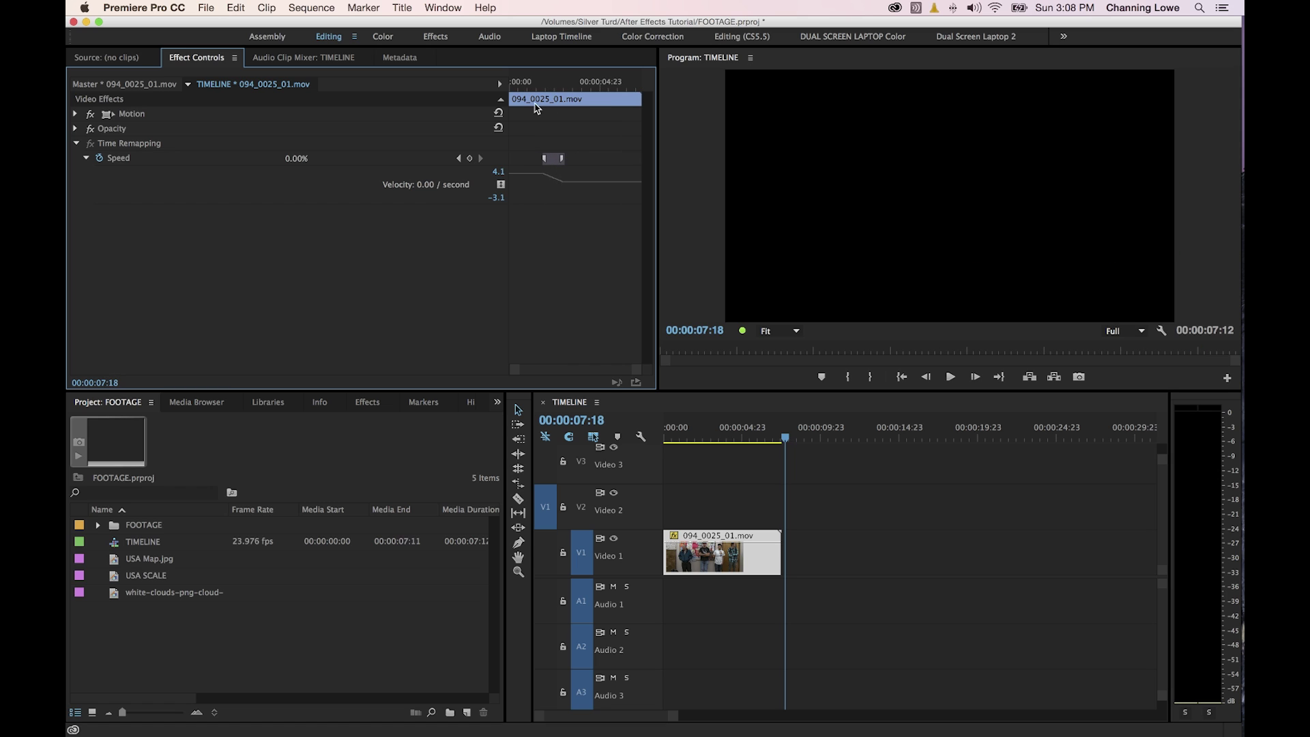
Raise the opening section to 353%, shortening the clip to 7:04, and play it back.
{"action": "left_click_drag", "start_coordinate": [536, 87], "coordinate": [488, 90]}
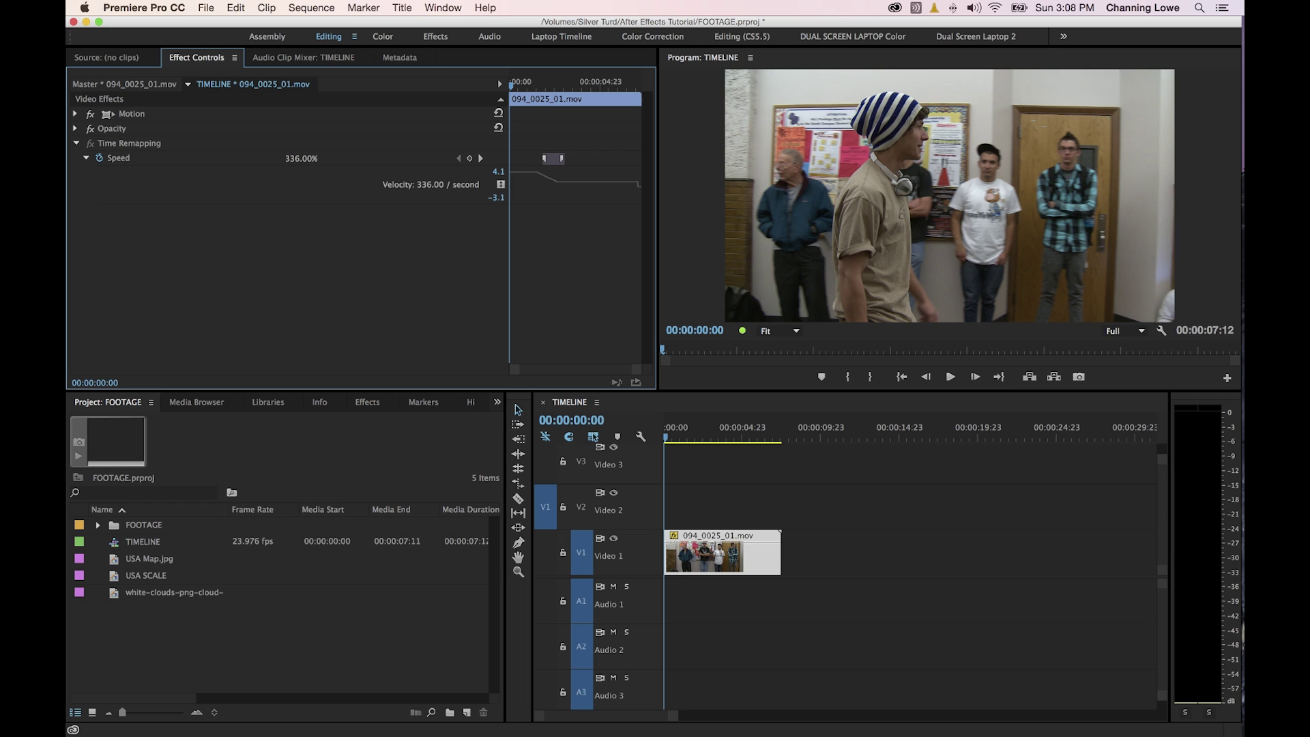
{"action": "left_click_drag", "start_coordinate": [527, 177], "coordinate": [527, 174]}
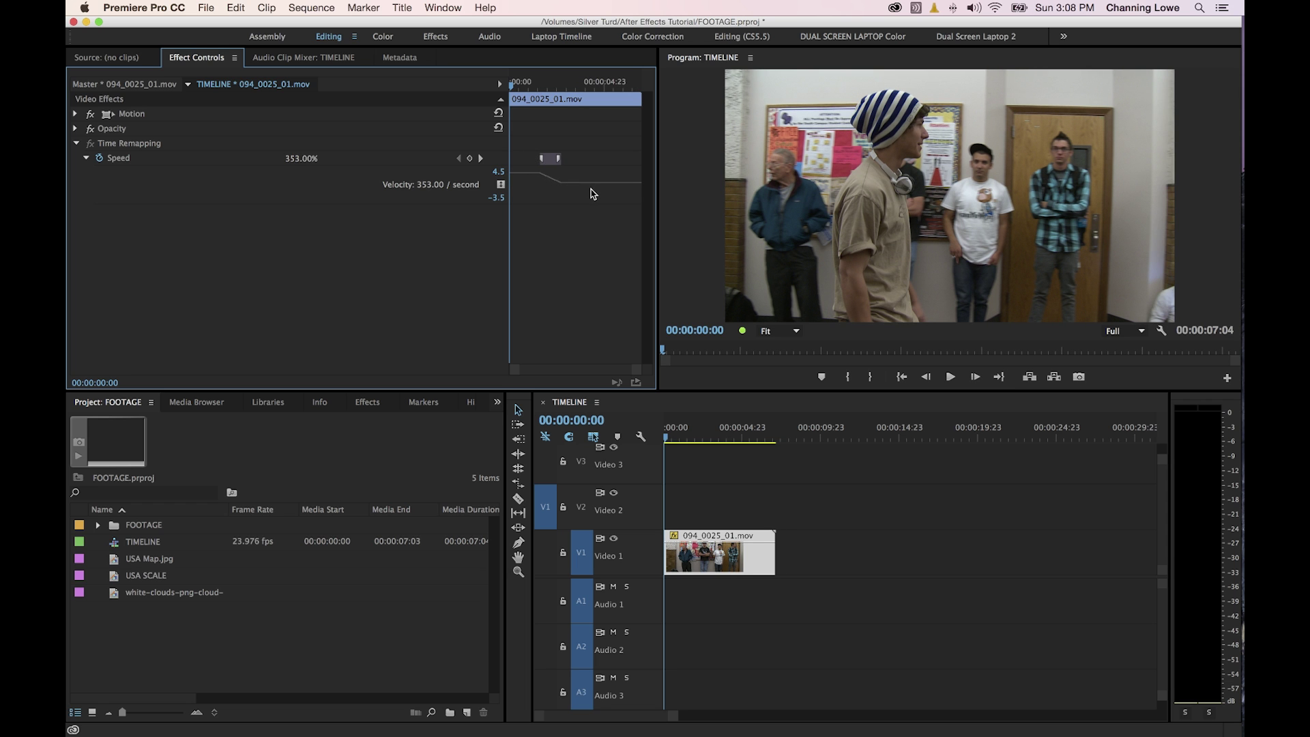
{"action": "key", "text": "space"}
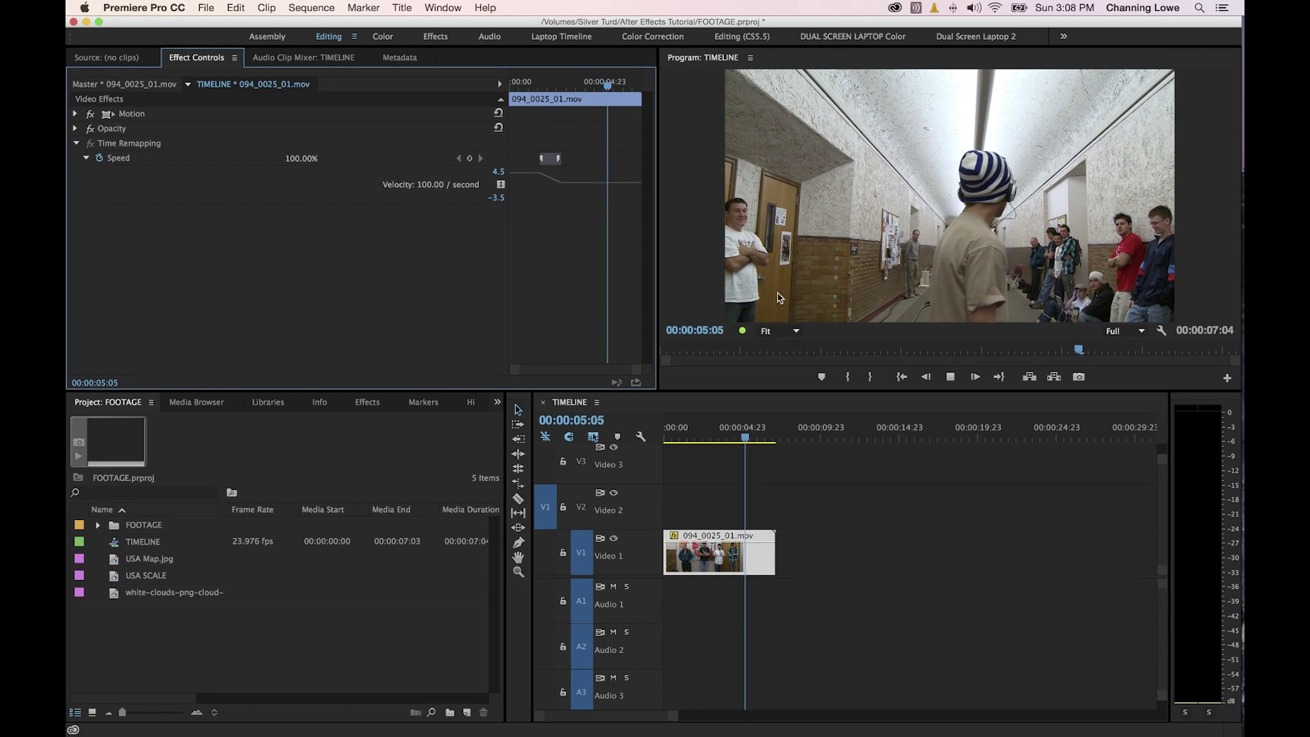
{"action": "key", "text": "space"}
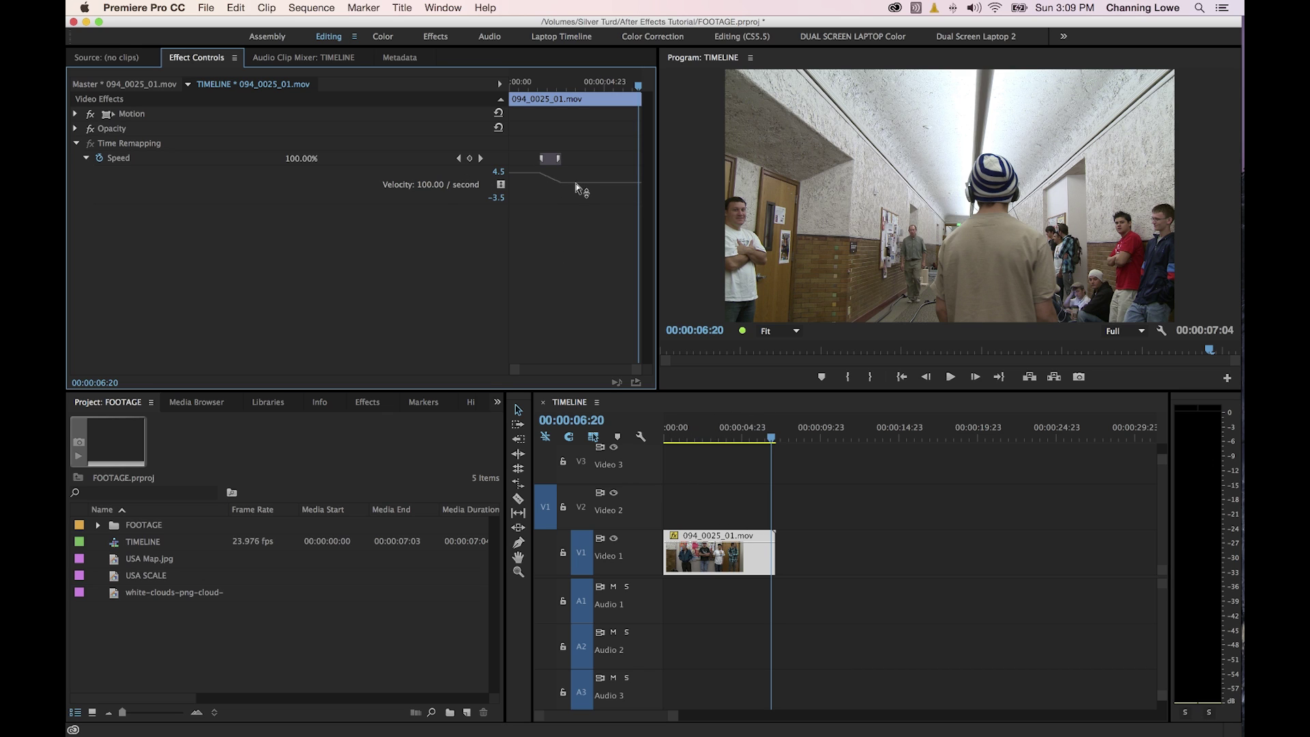
{"action": "left_click_drag", "start_coordinate": [582, 183], "coordinate": [583, 205]}
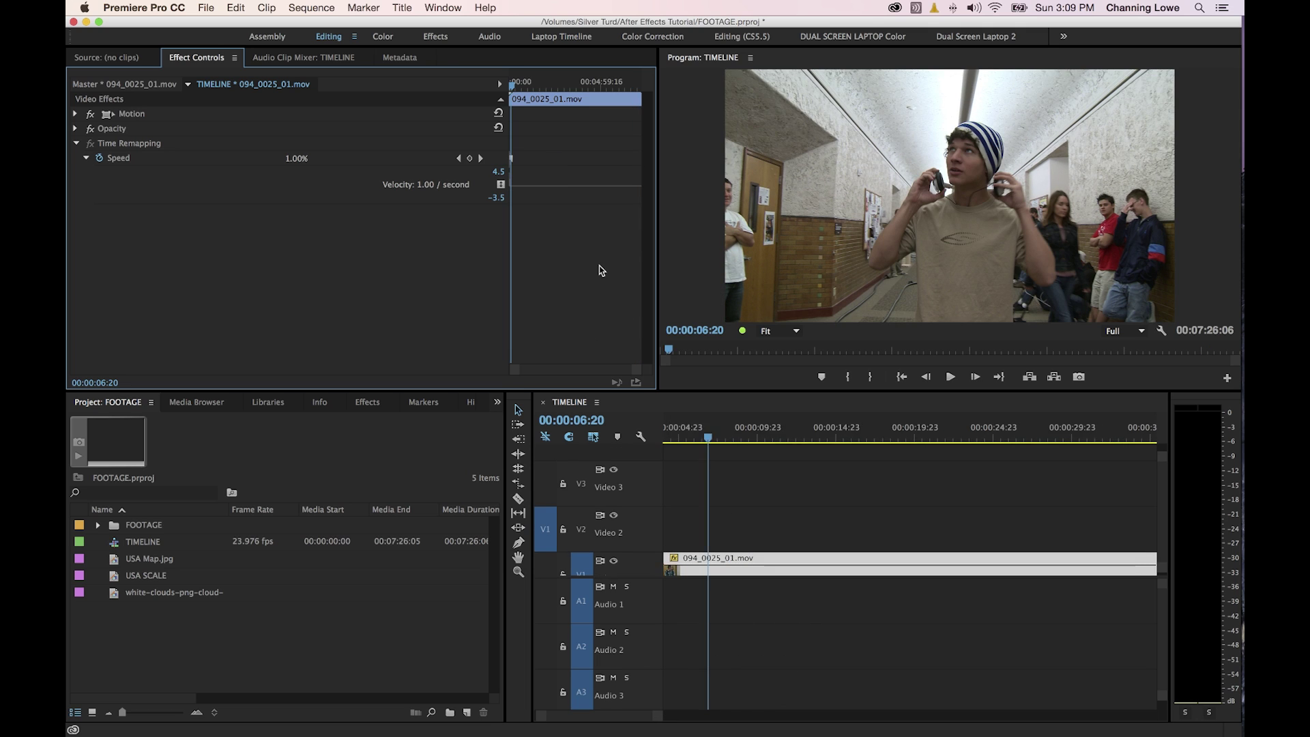
{"action": "key", "text": "super+z"}
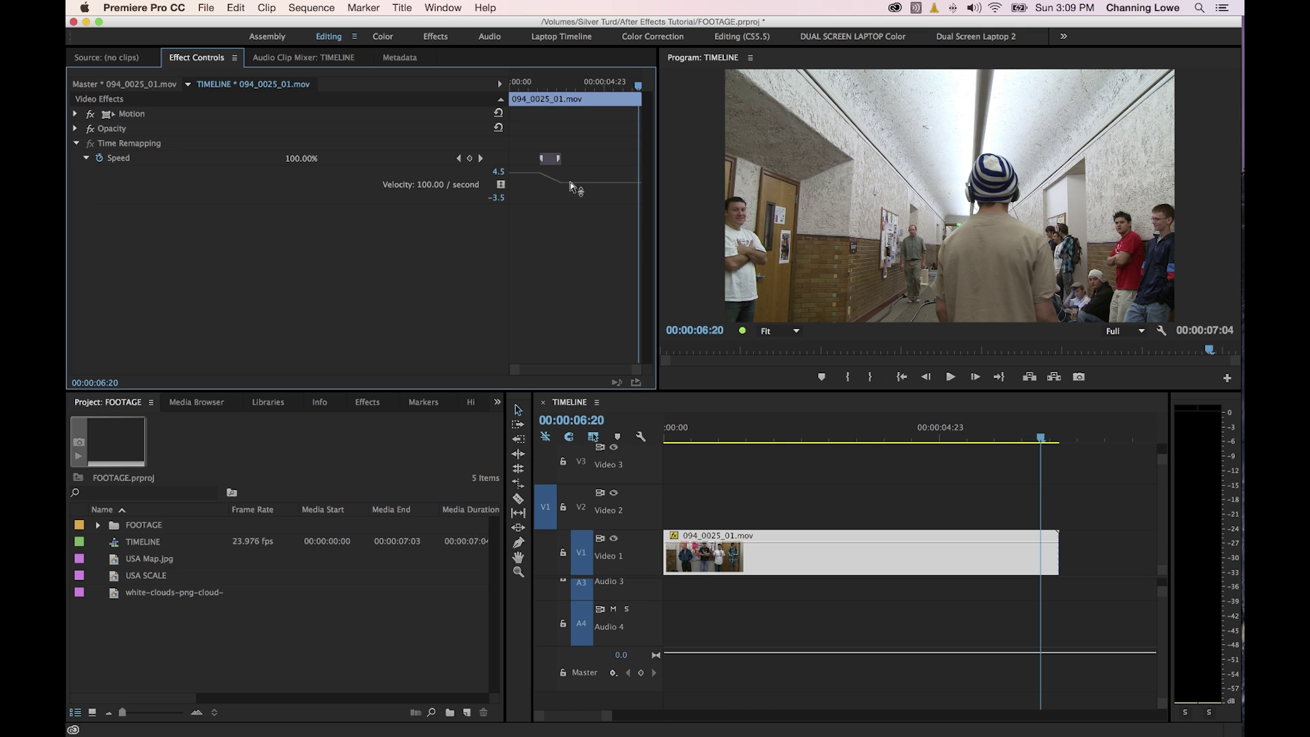
{"action": "left_click_drag", "start_coordinate": [572, 185], "coordinate": [572, 211]}
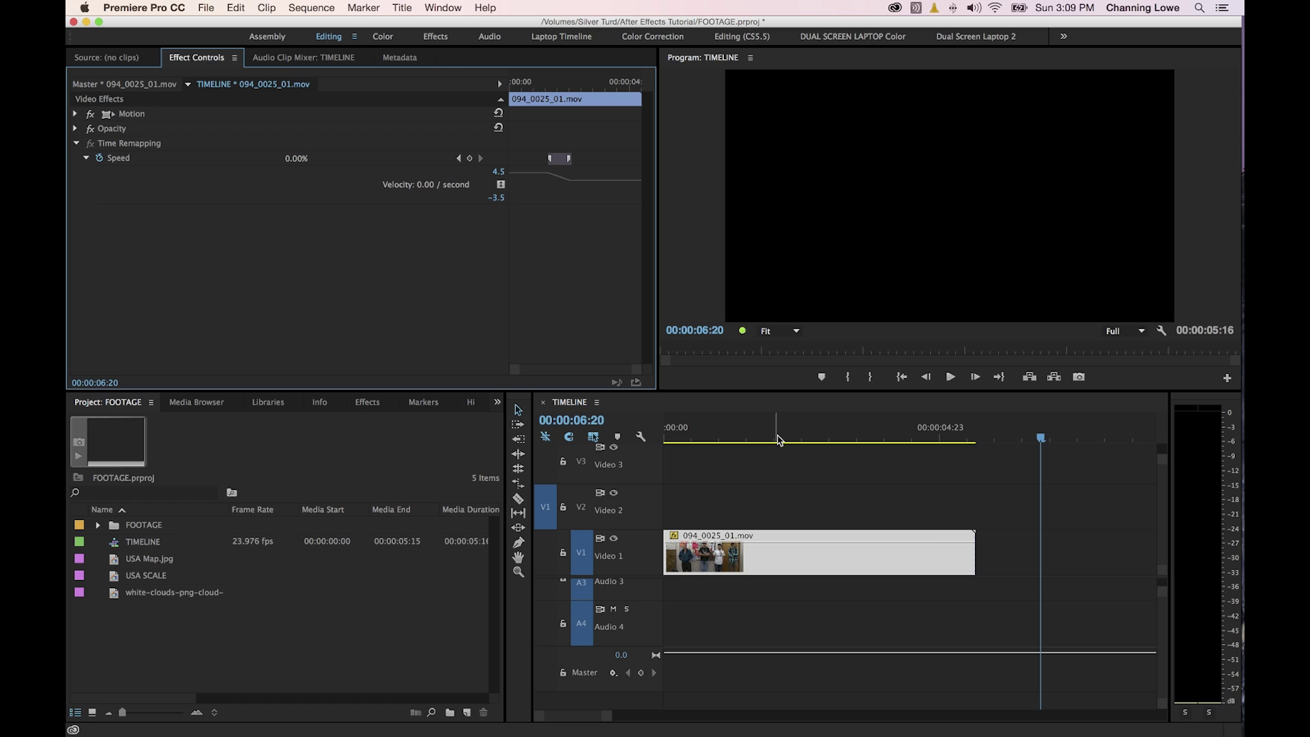
{"action": "key", "text": "super+z"}
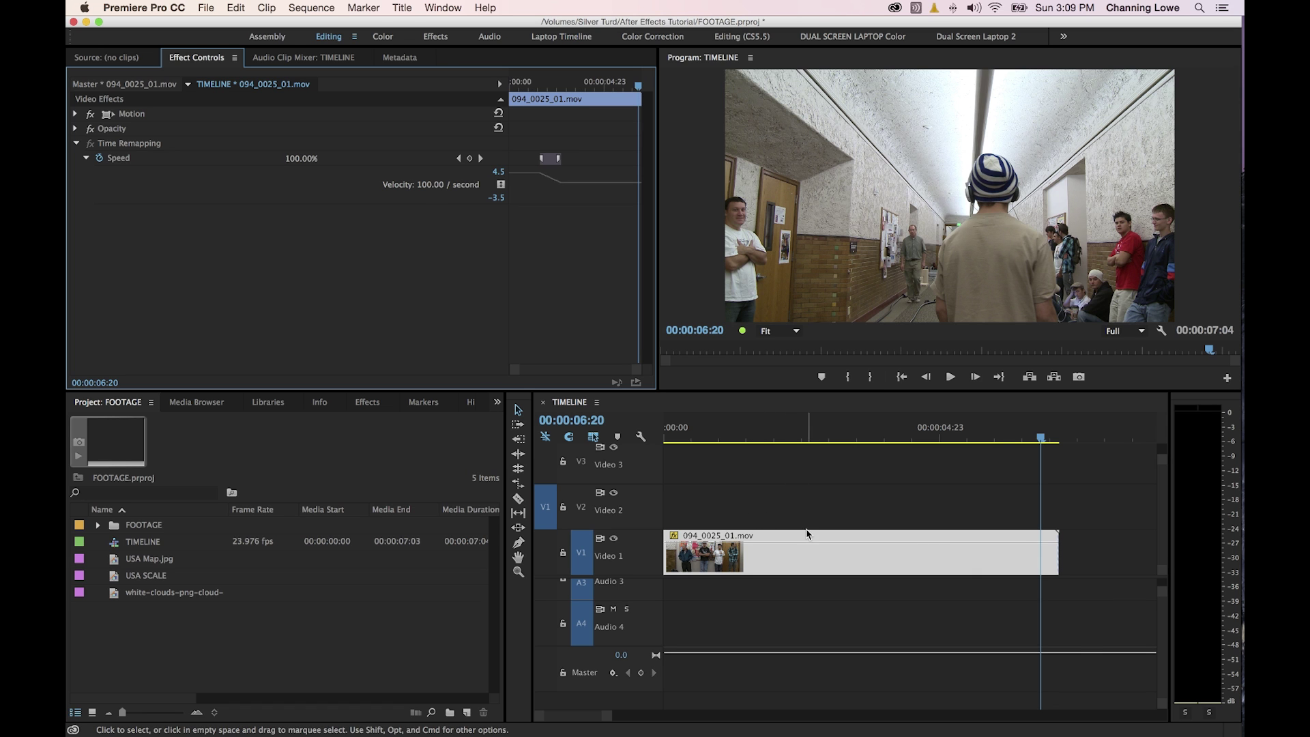